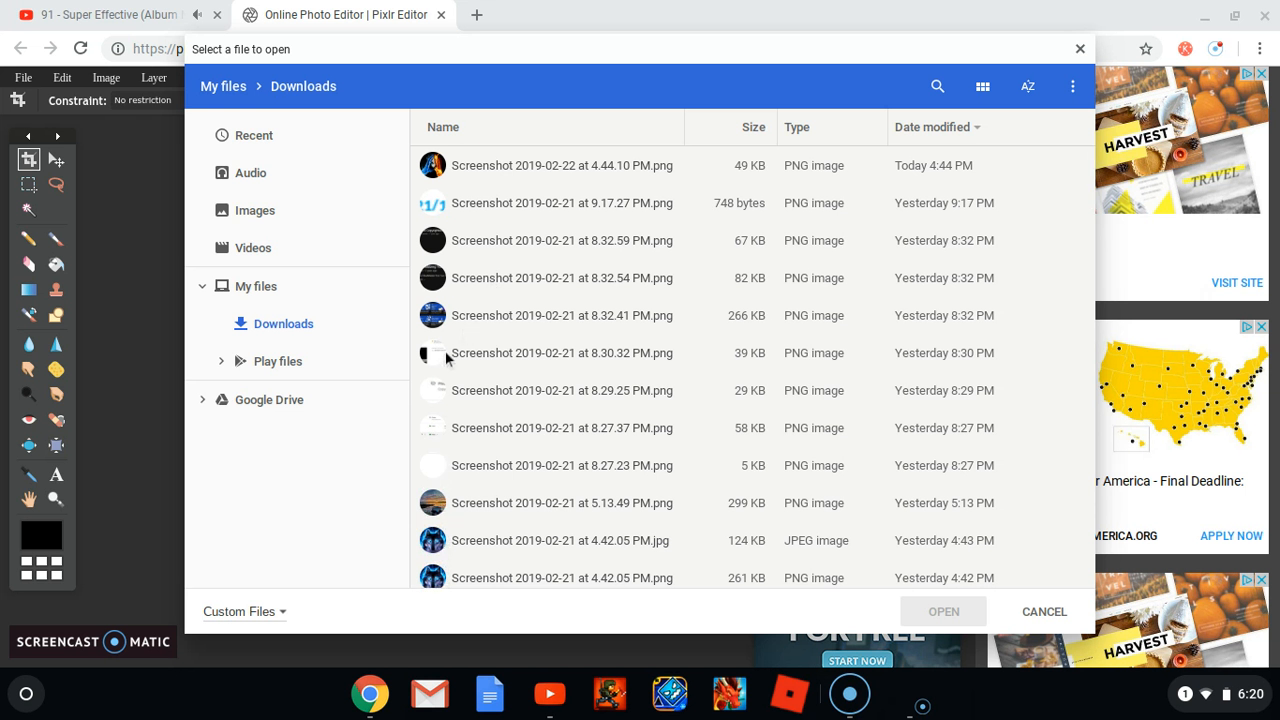
Step: Open the image "Screenshot 2019-02-21 at 4.42.05 PM.jpg" from the Downloads folder
left_click(460, 543)
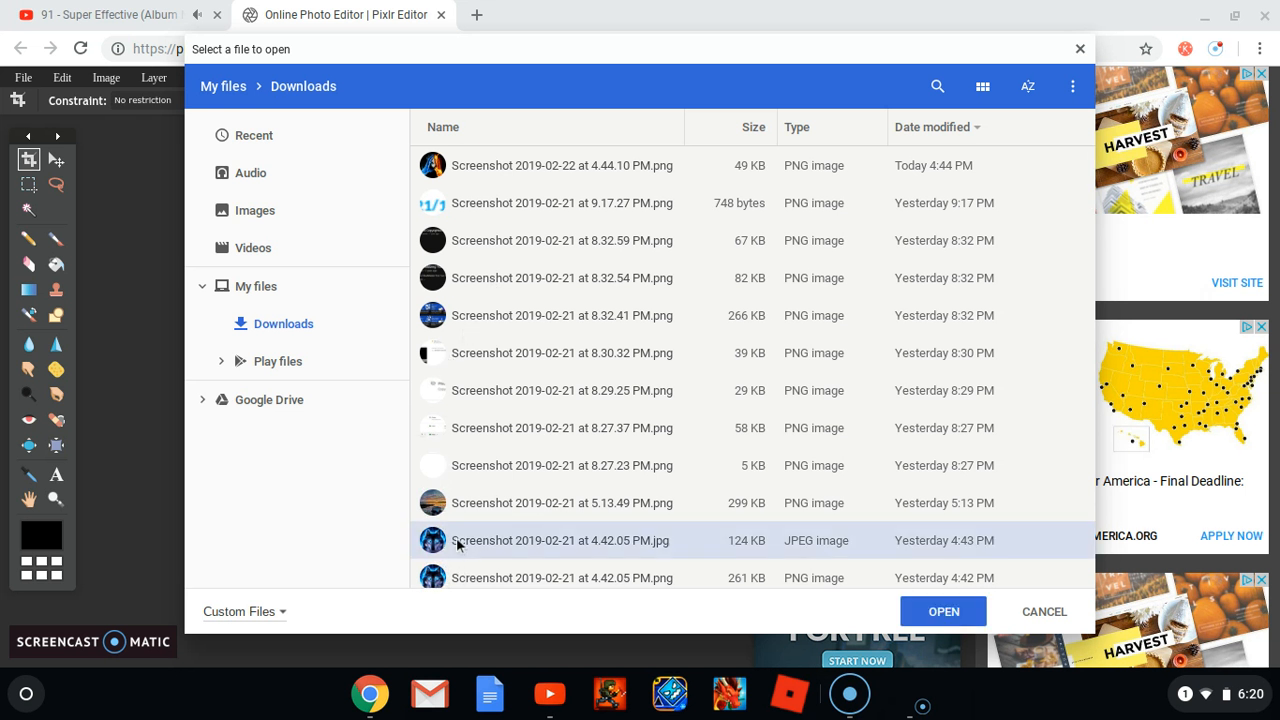
left_click(911, 610)
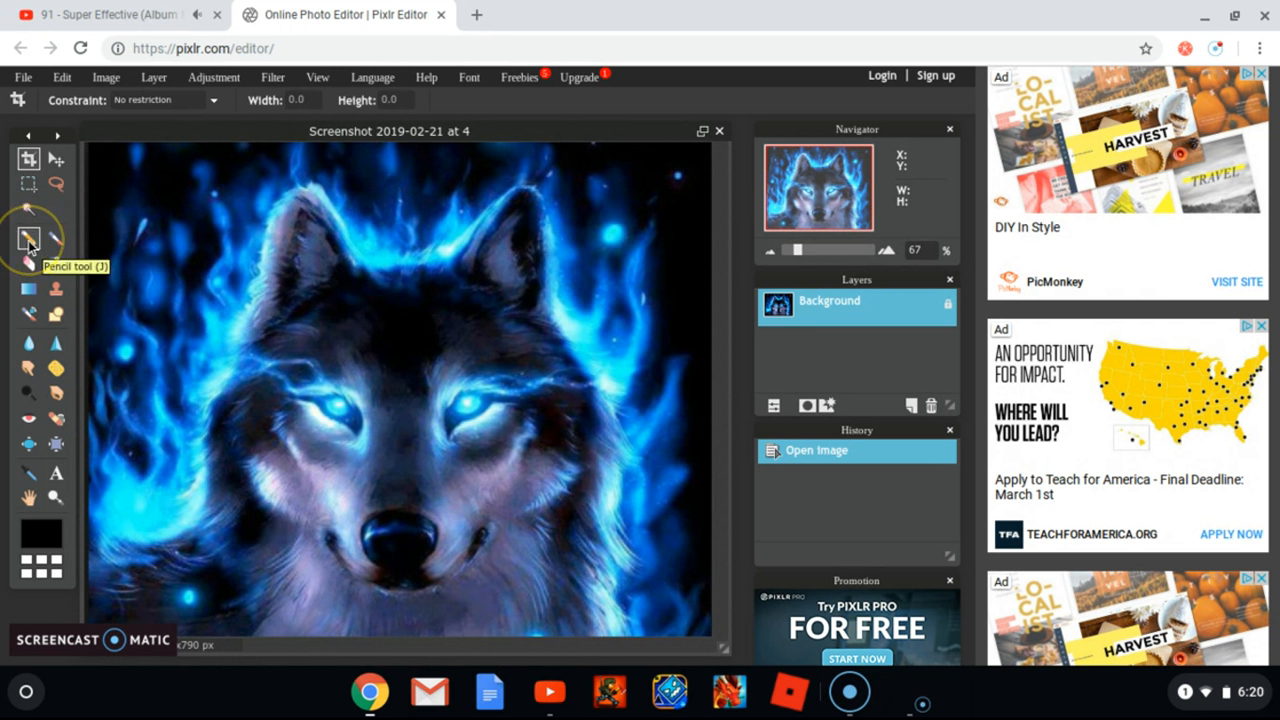
Step: Start a text object above the wolf's ear on the left, reading "This is and advanced tutorial"
left_click(29, 244)
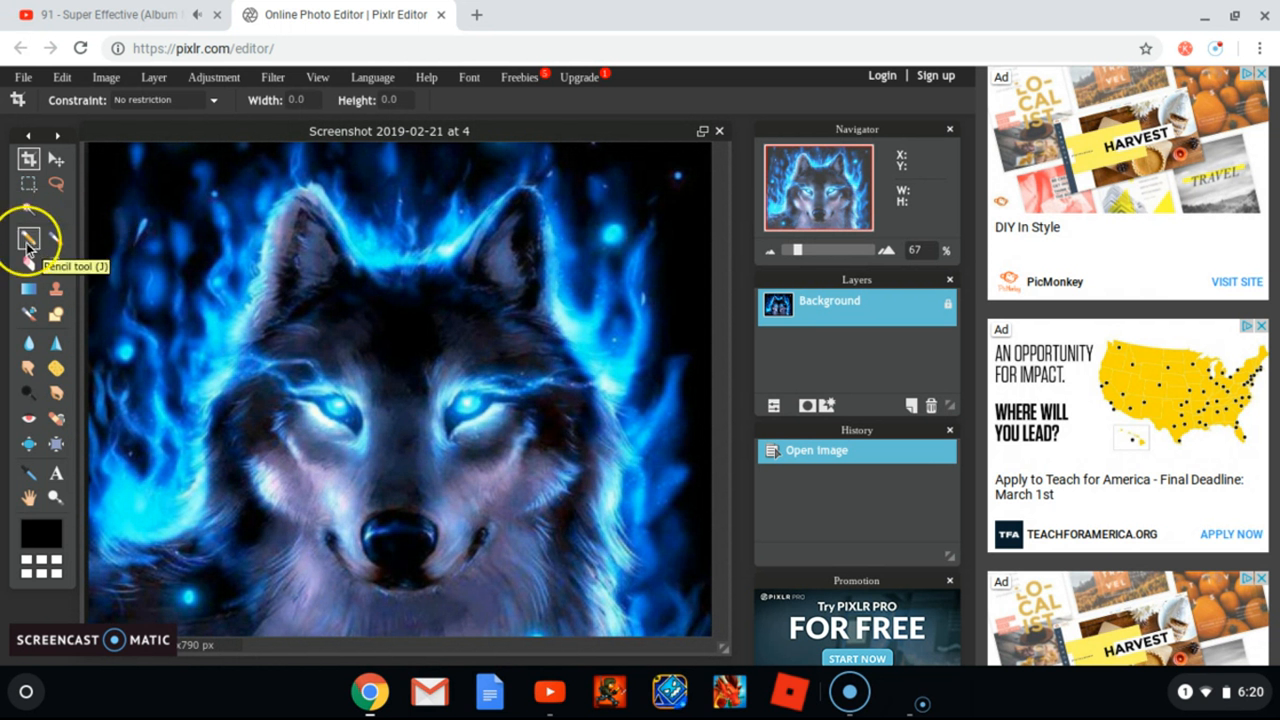
left_click(56, 473)
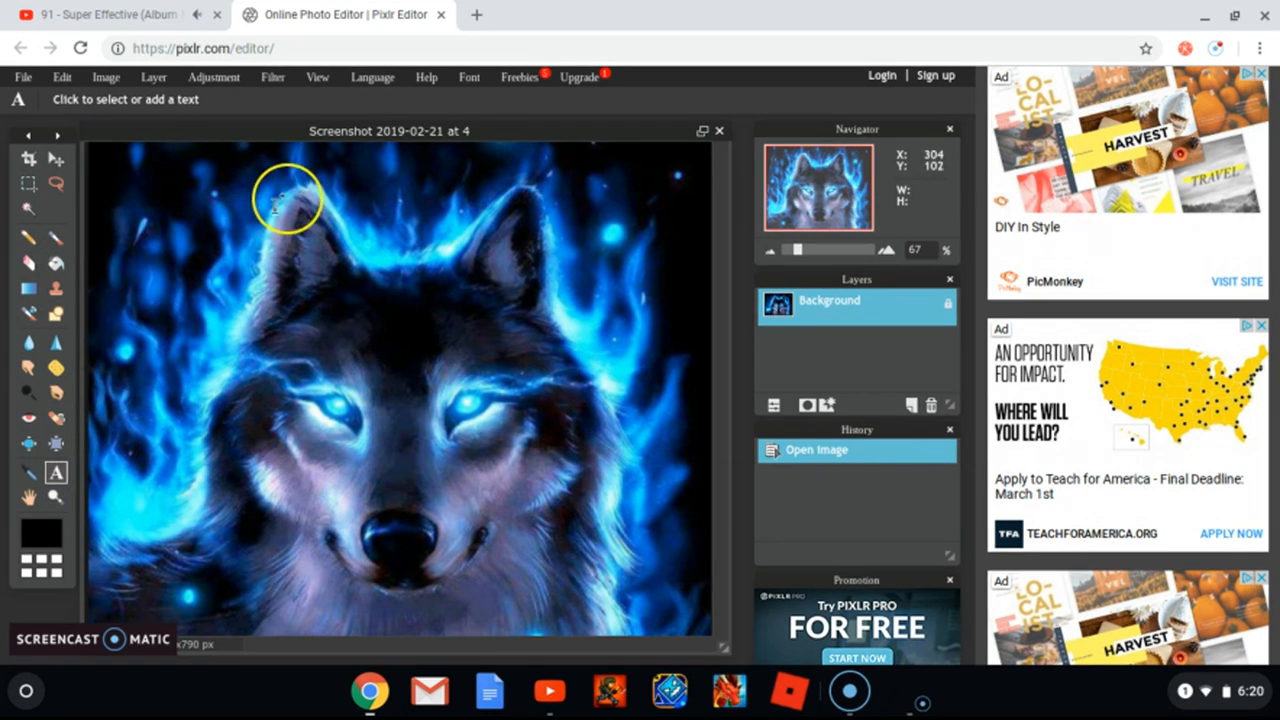
left_click(316, 178)
type("Th")
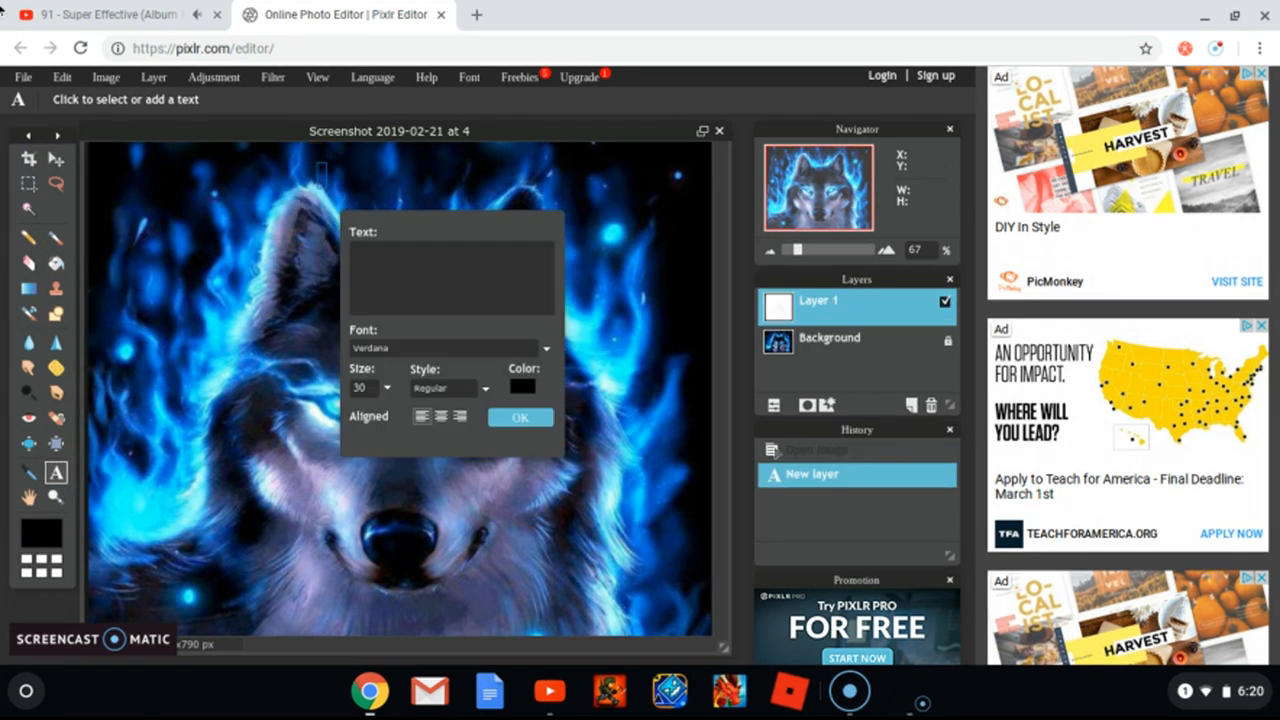
type("is is and a")
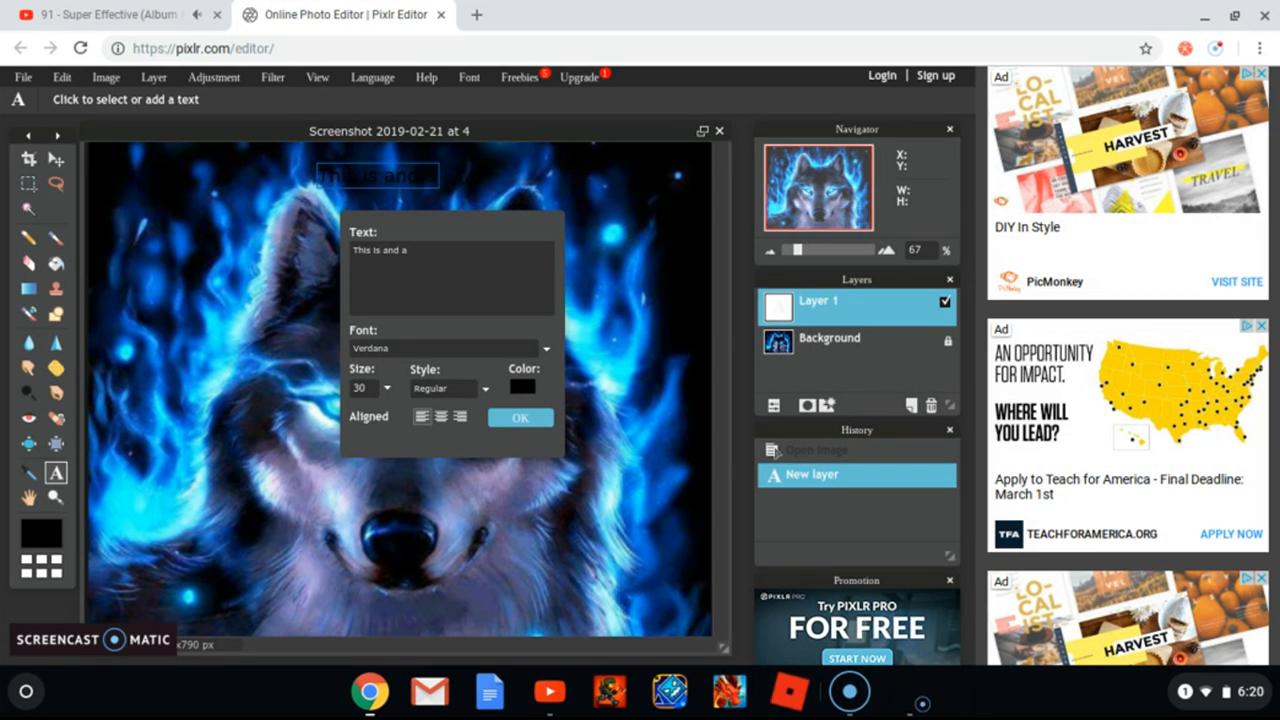
type("dvanced tuto")
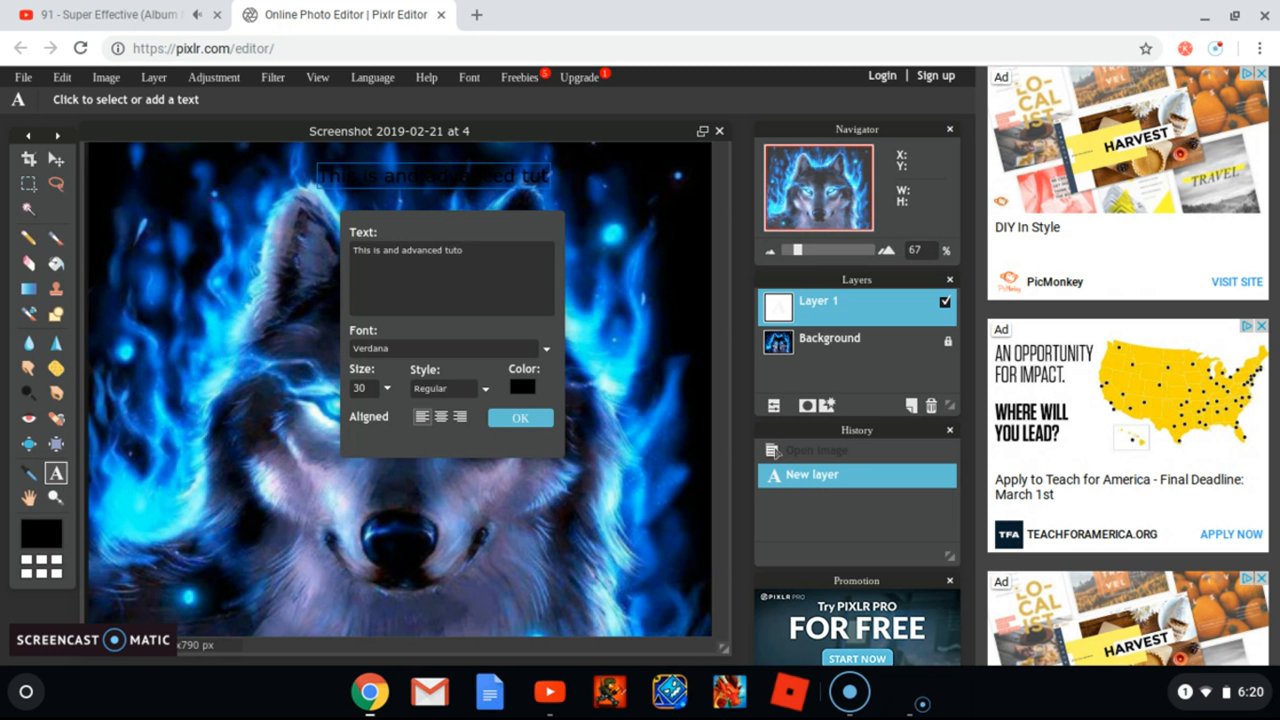
type("rial")
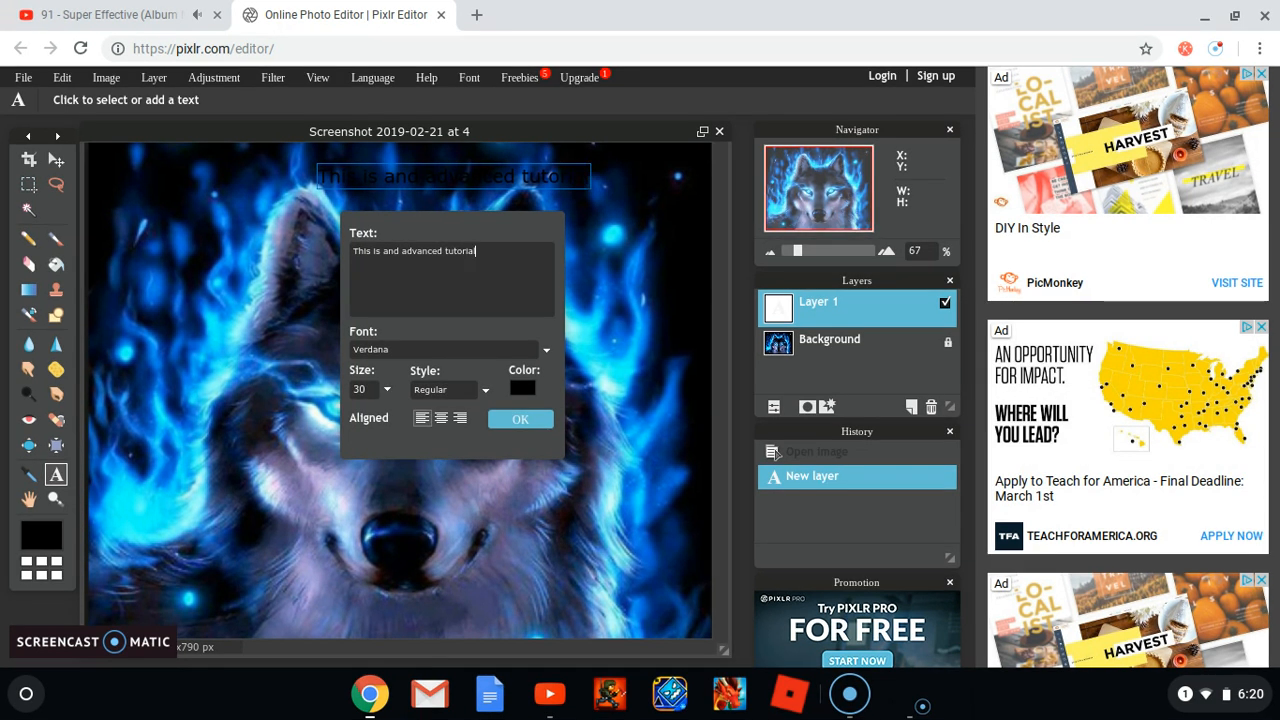
Step: End the first sentence with a period and begin a new line, discarding the trial wording "Watch the first tutorial and"
type(". Watch the first")
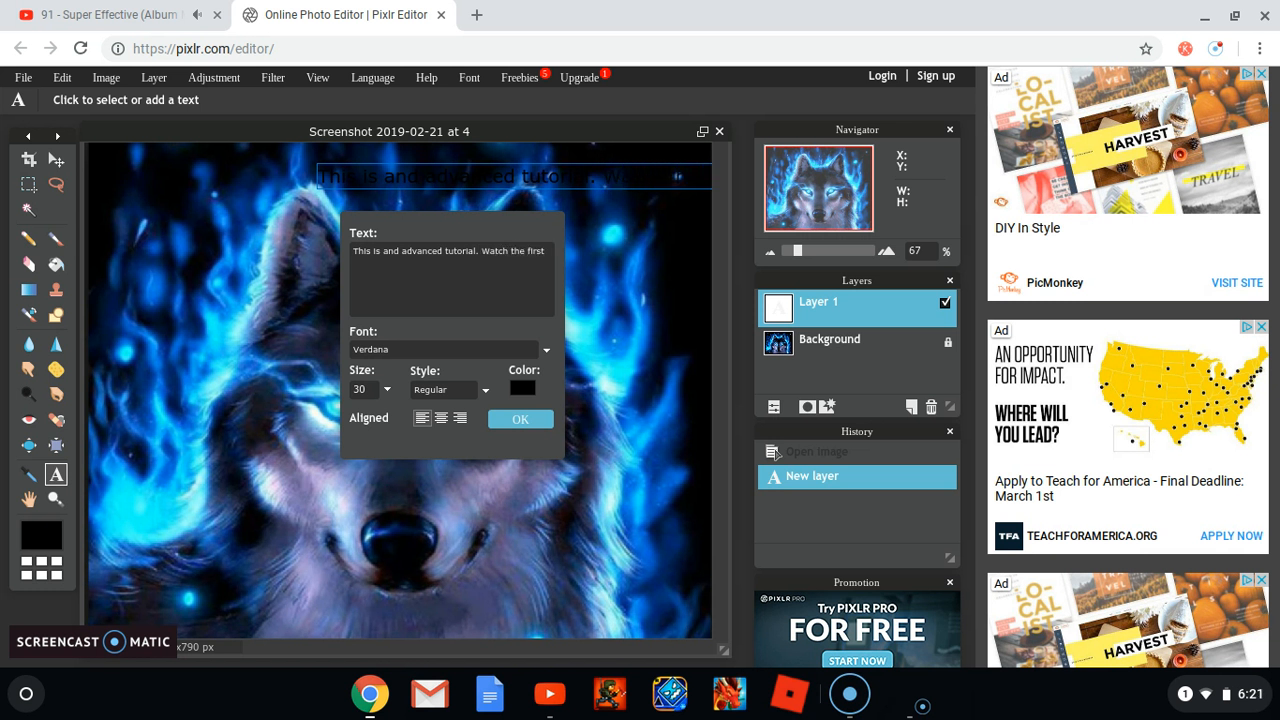
type(" tutorial ar")
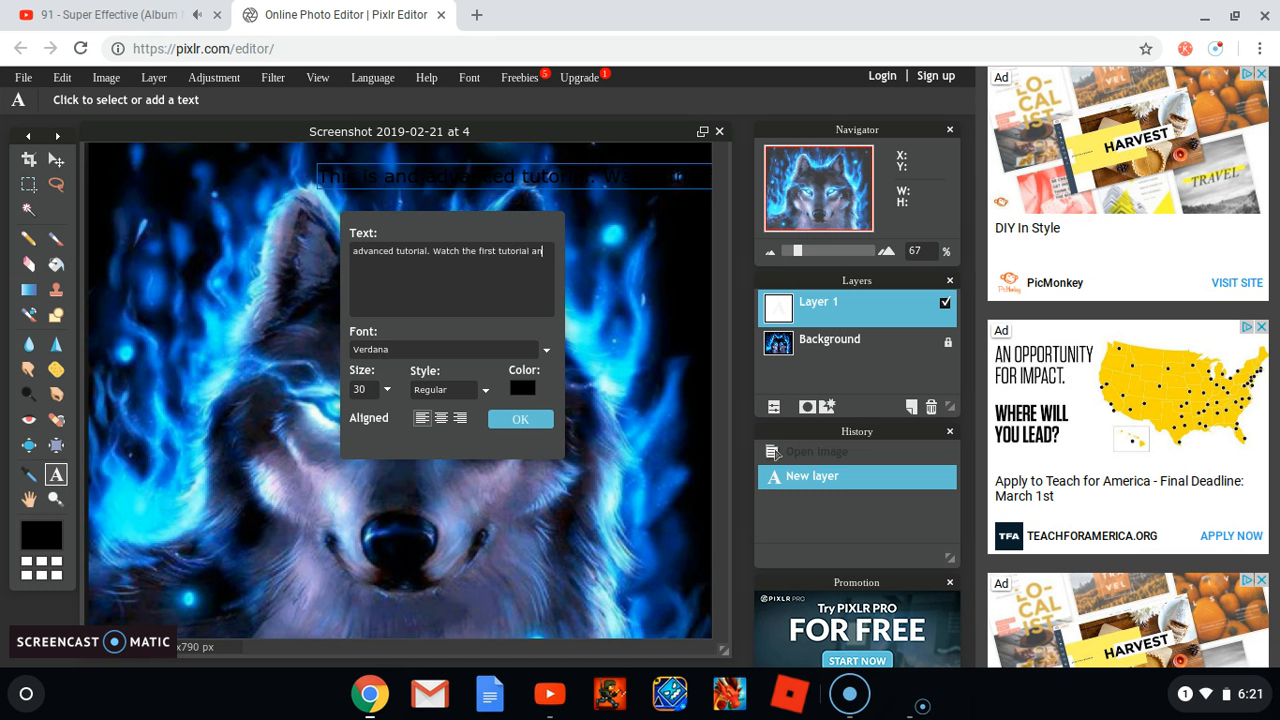
type("d")
key("Return")
key("BackSpace")
key("BackSpace")
key("BackSpace")
key("BackSpace")
key("BackSpace")
key("BackSpace")
key("BackSpace")
key("BackSpace")
key("BackSpace")
key("BackSpace")
key("BackSpace")
key("BackSpace")
key("BackSpace")
key("BackSpace")
key("BackSpace")
key("BackSpace")
key("BackSpace")
key("BackSpace")
key("BackSpace")
key("BackSpace")
key("BackSpace")
key("BackSpace")
key("BackSpace")
key("BackSpace")
key("BackSpace")
key("BackSpace")
key("BackSpace")
key("BackSpace")
key("BackSpace")
key("BackSpace")
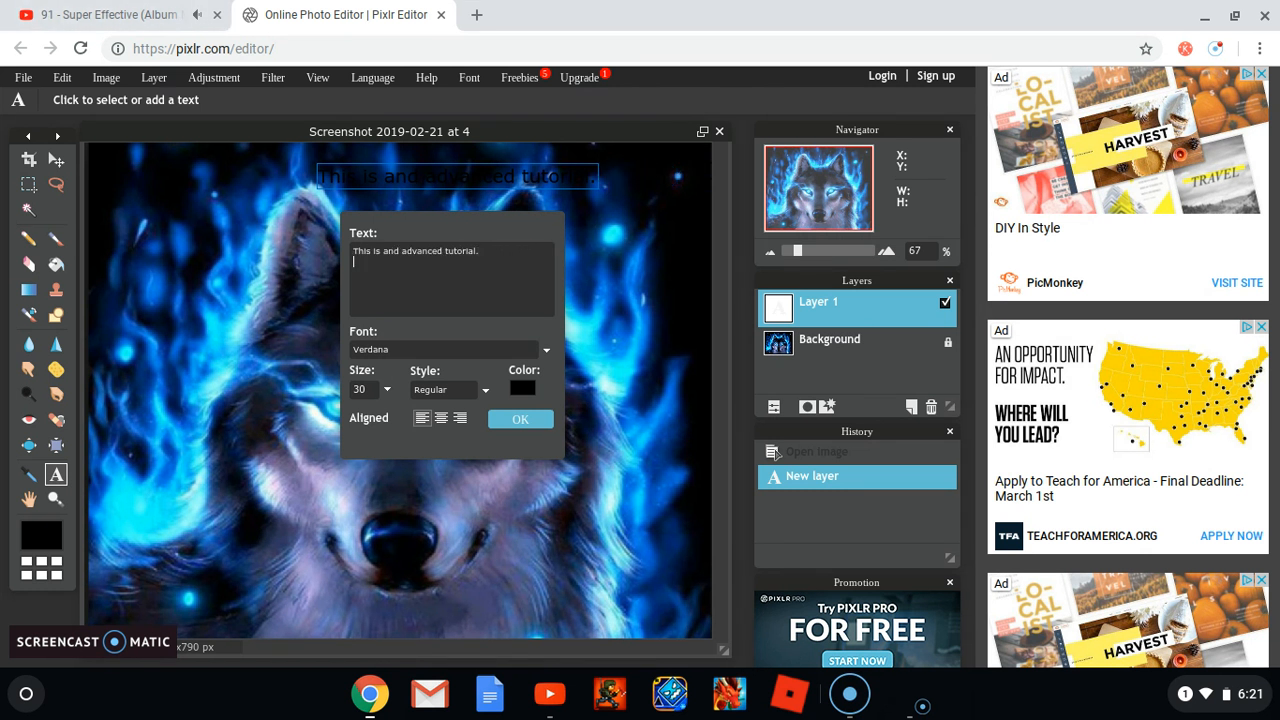
Step: Add "Please watch the first video, I will put the link in the description and a card at the end of the video"
type("Please wh")
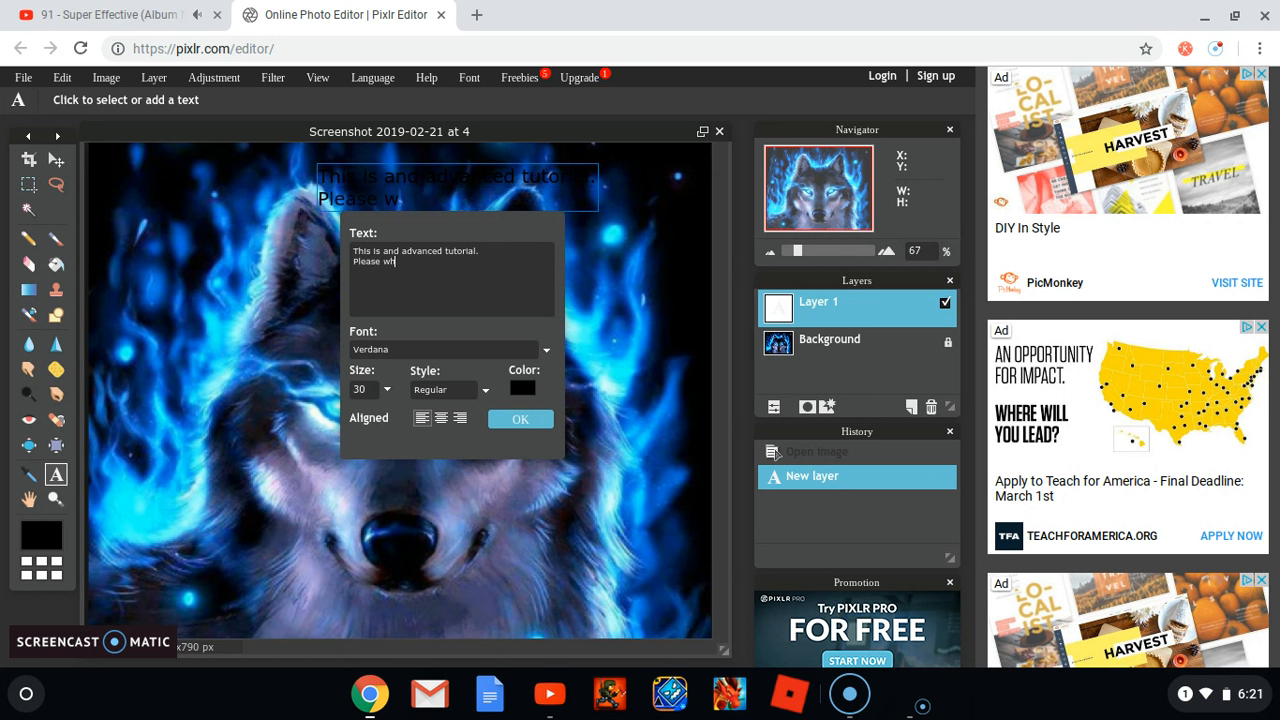
type("atch the firs")
key("BackSpace")
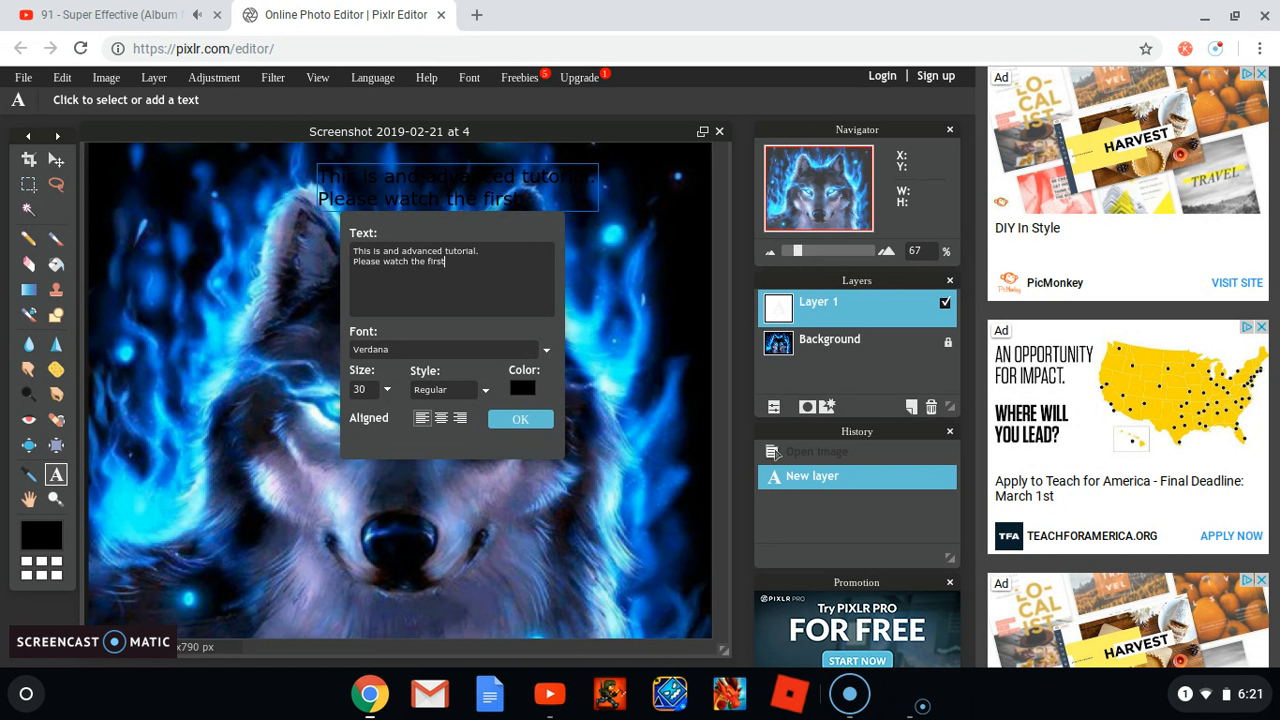
type("video, I will pu")
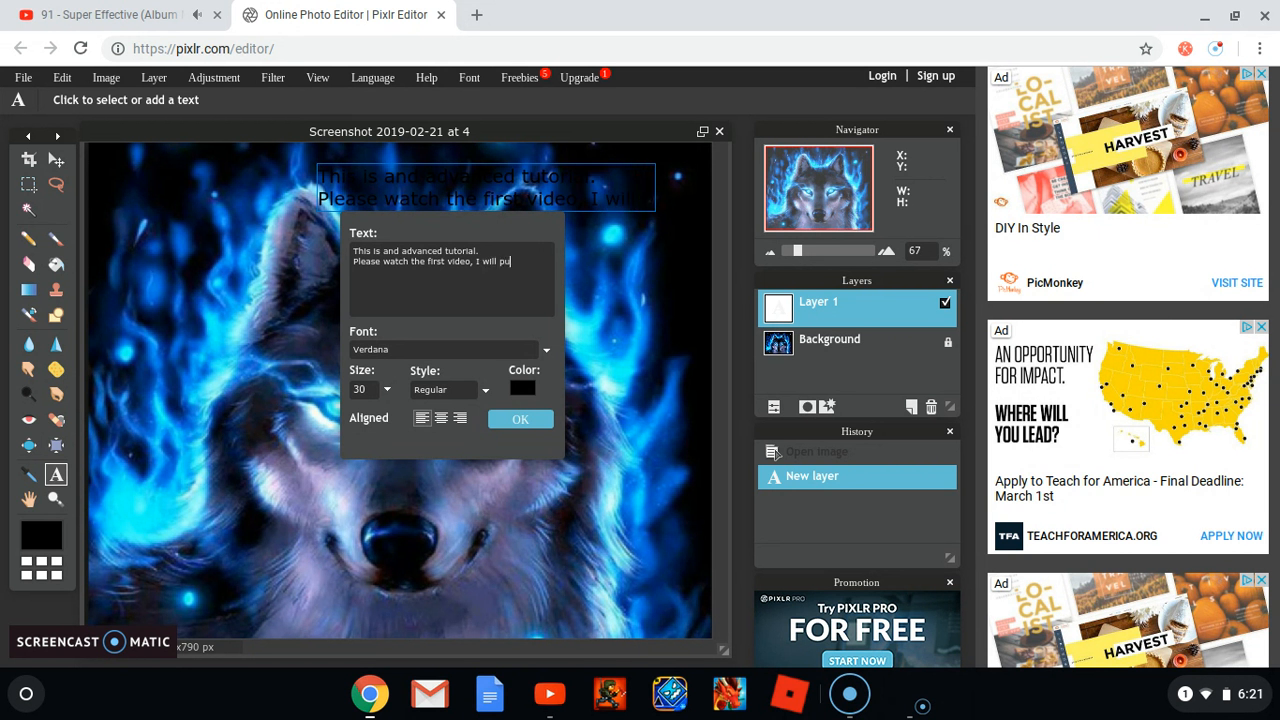
type("t the link in the")
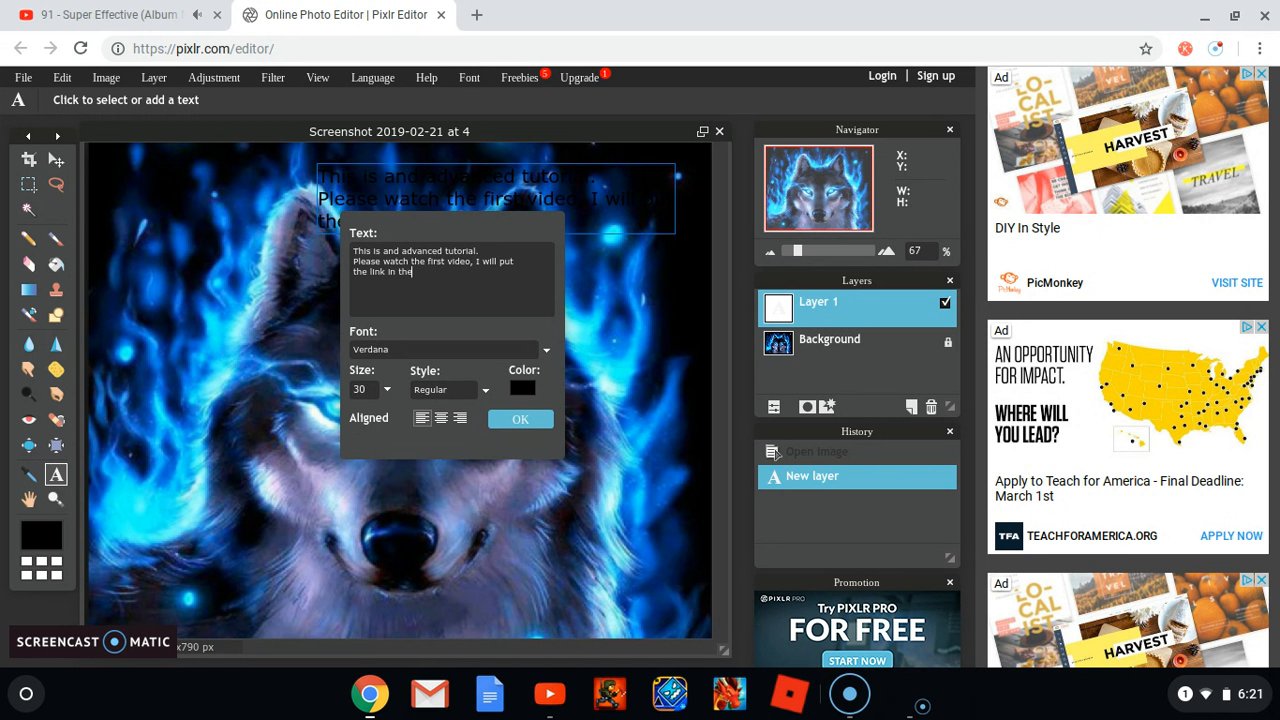
type(" description and a")
type("card at the")
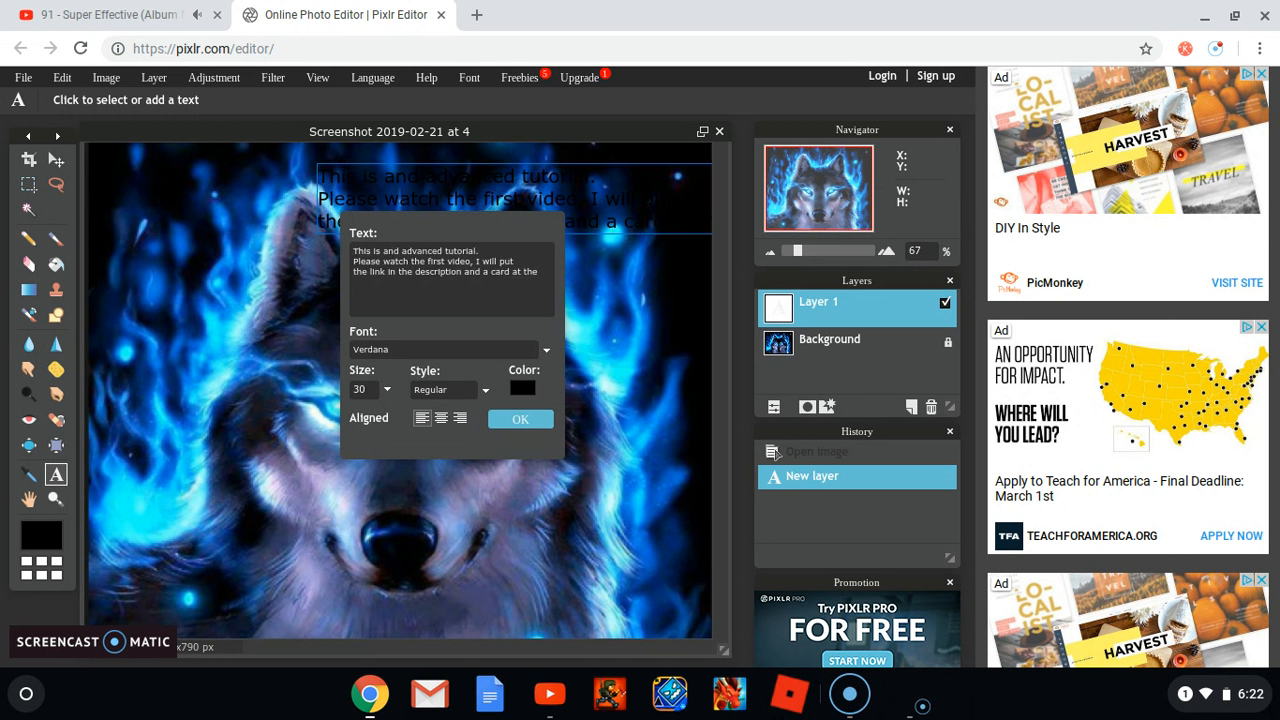
type("end of the video")
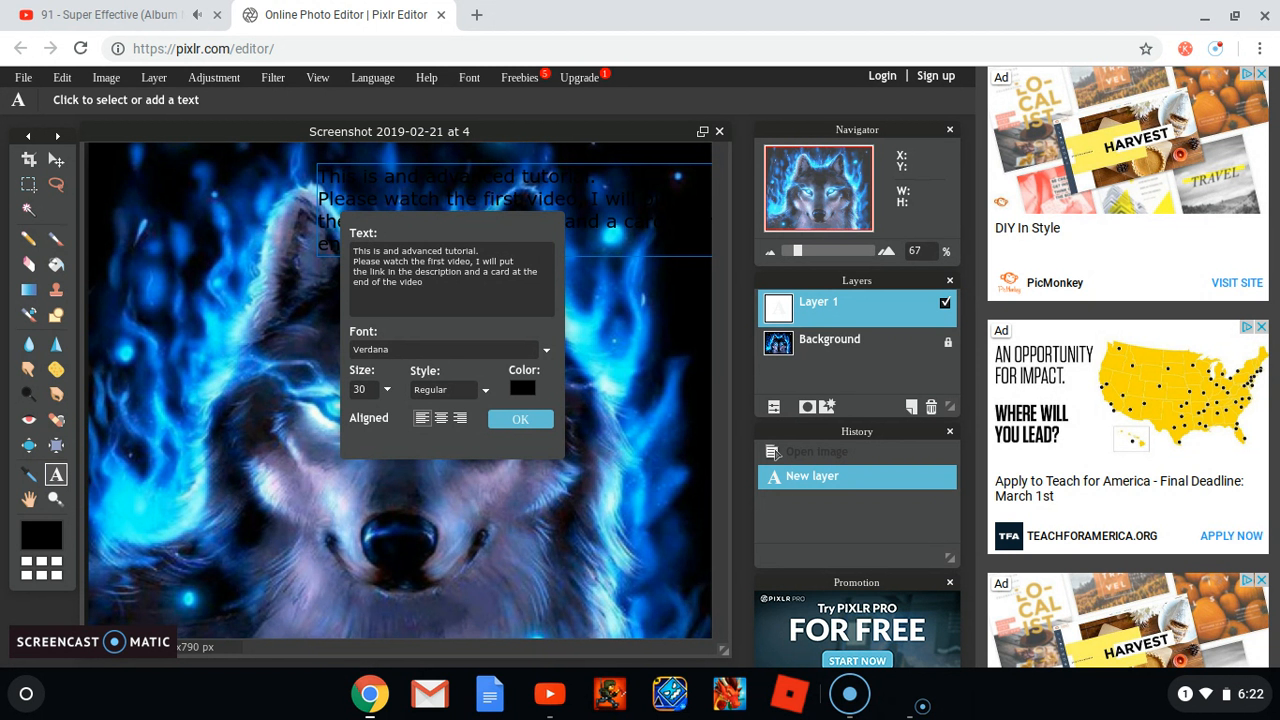
Step: Continue the message with ". Either watch the first video, or have SOME experience befire going into the EDITOR"
type(". Eath")
key("BackSpace")
key("BackSpace")
key("BackSpace")
key("BackSpace")
type("ther watch the first video")
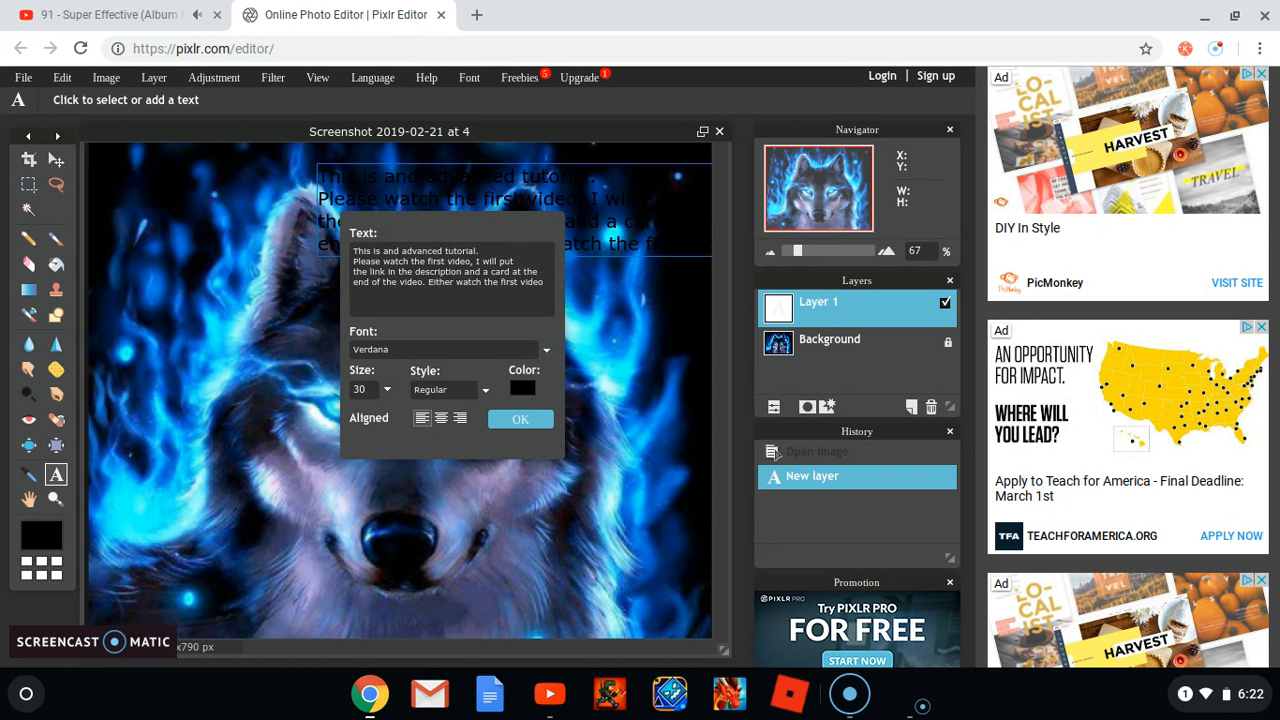
type(", or")
key("BackSpace")
key("BackSpace")
type("or have SOME experiaence befire going")
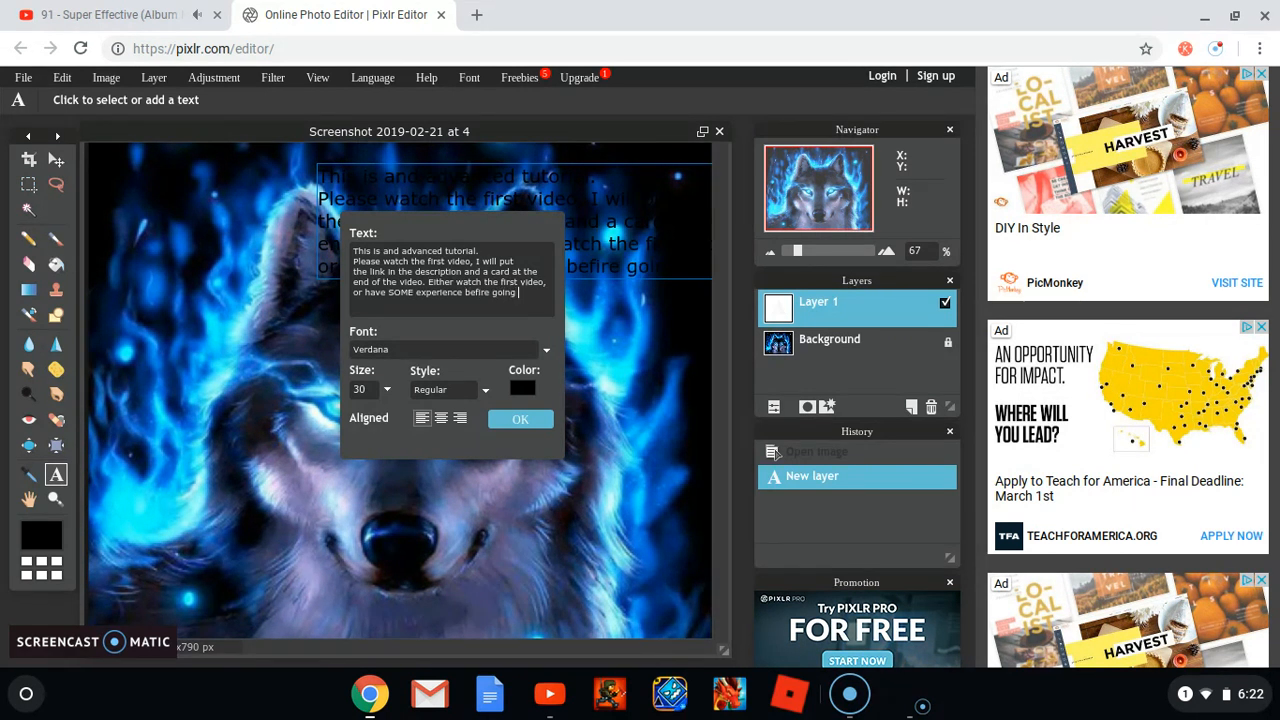
type(" into the EDITOR")
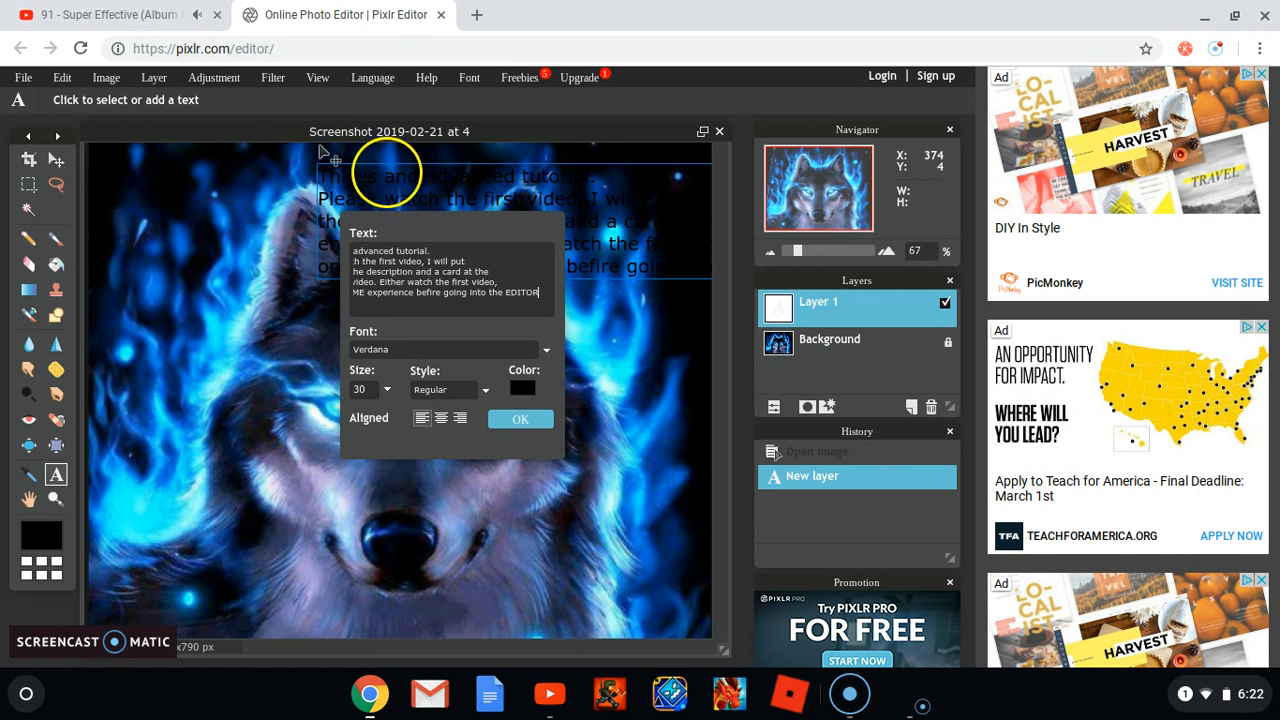
Step: Correct the misspelled "befire" to "before" and re-enter "going into the EDITOR" on a new line
key("BackSpace")
key("BackSpace")
key("BackSpace")
key("BackSpace")
key("BackSpace")
key("BackSpace")
key("BackSpace")
key("BackSpace")
key("BackSpace")
key("BackSpace")
key("BackSpace")
key("BackSpace")
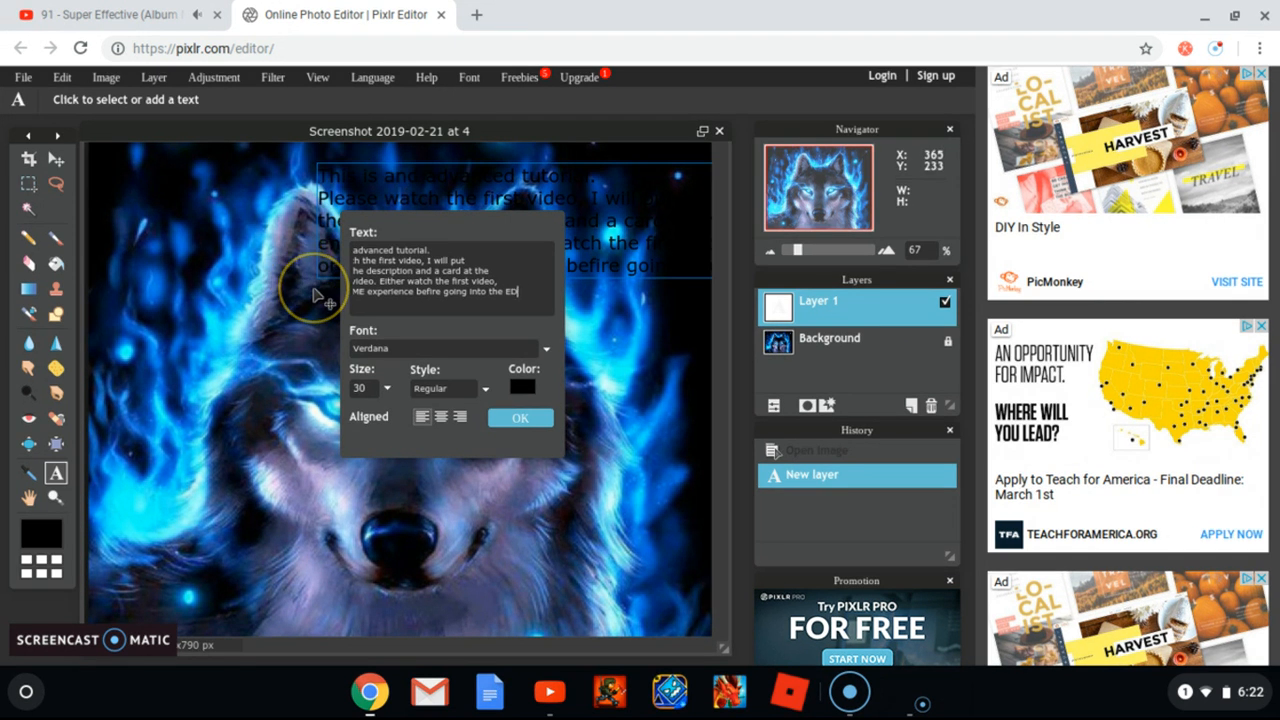
key("BackSpace")
key("BackSpace")
key("BackSpace")
key("BackSpace")
key("BackSpace")
key("BackSpace")
key("BackSpace")
key("BackSpace")
key("BackSpace")
key("BackSpace")
key("BackSpace")
key("BackSpace")
key("BackSpace")
type("ore")
left_click(318, 297)
type("before")
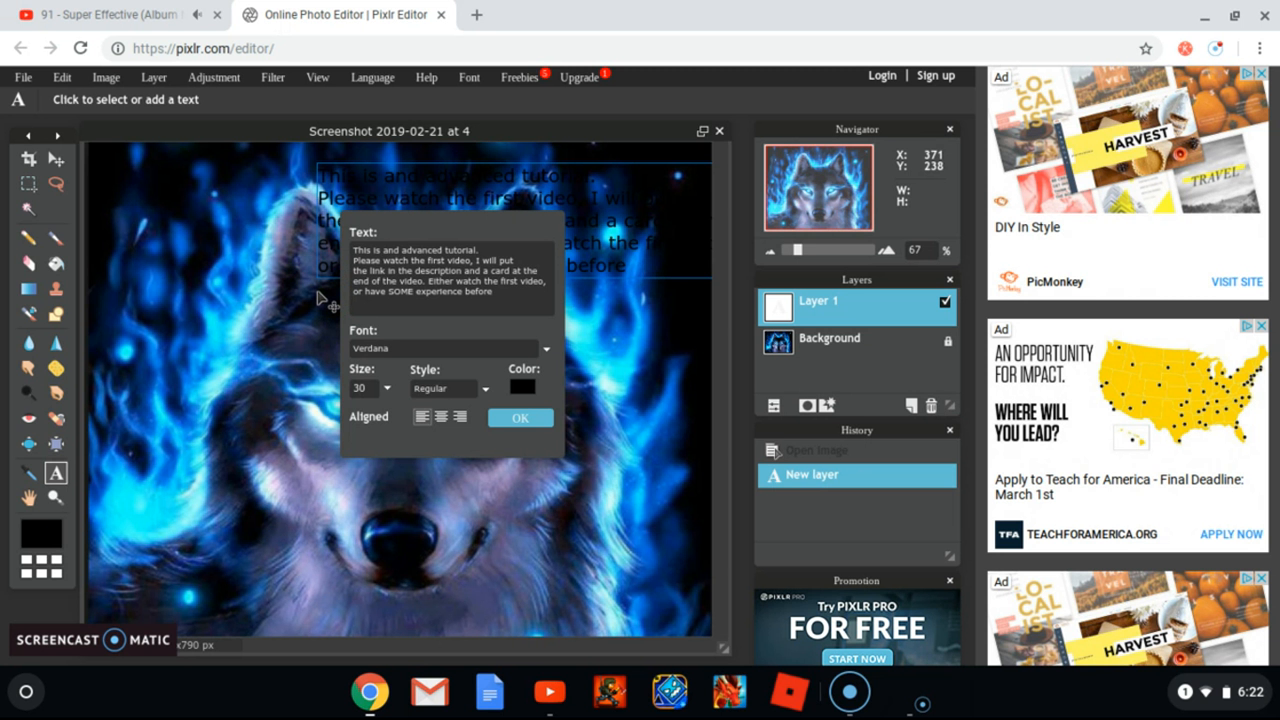
type(" going into t")
left_click(316, 297)
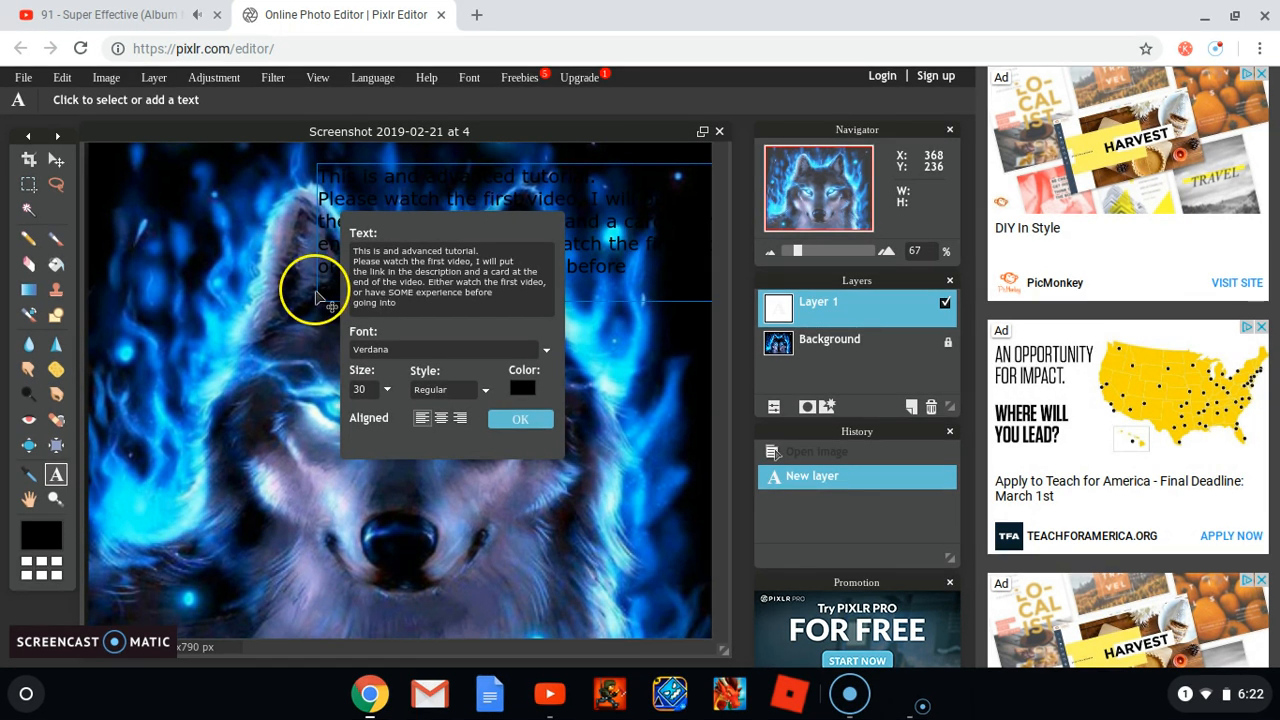
type("he EDITOR")
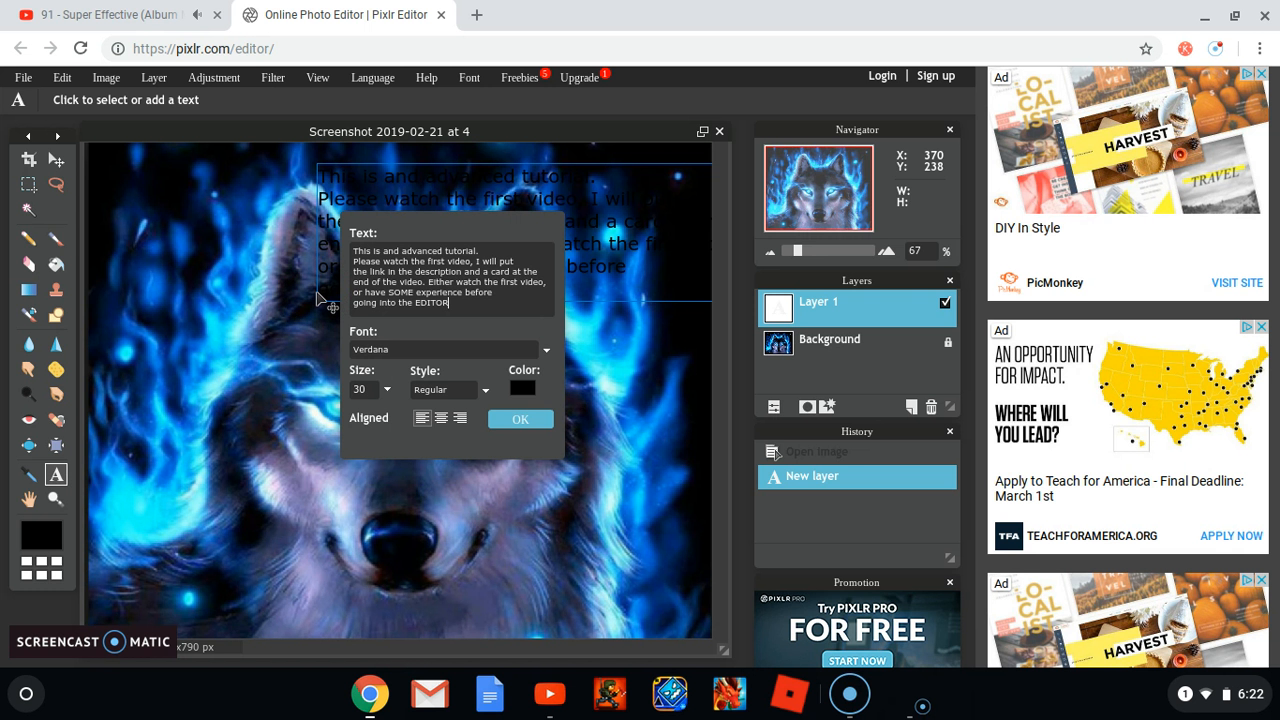
Step: Finish the message with ". Just my advice. Enjoy!" after the word EDITOR
left_click(318, 297)
type(". Just my advice")
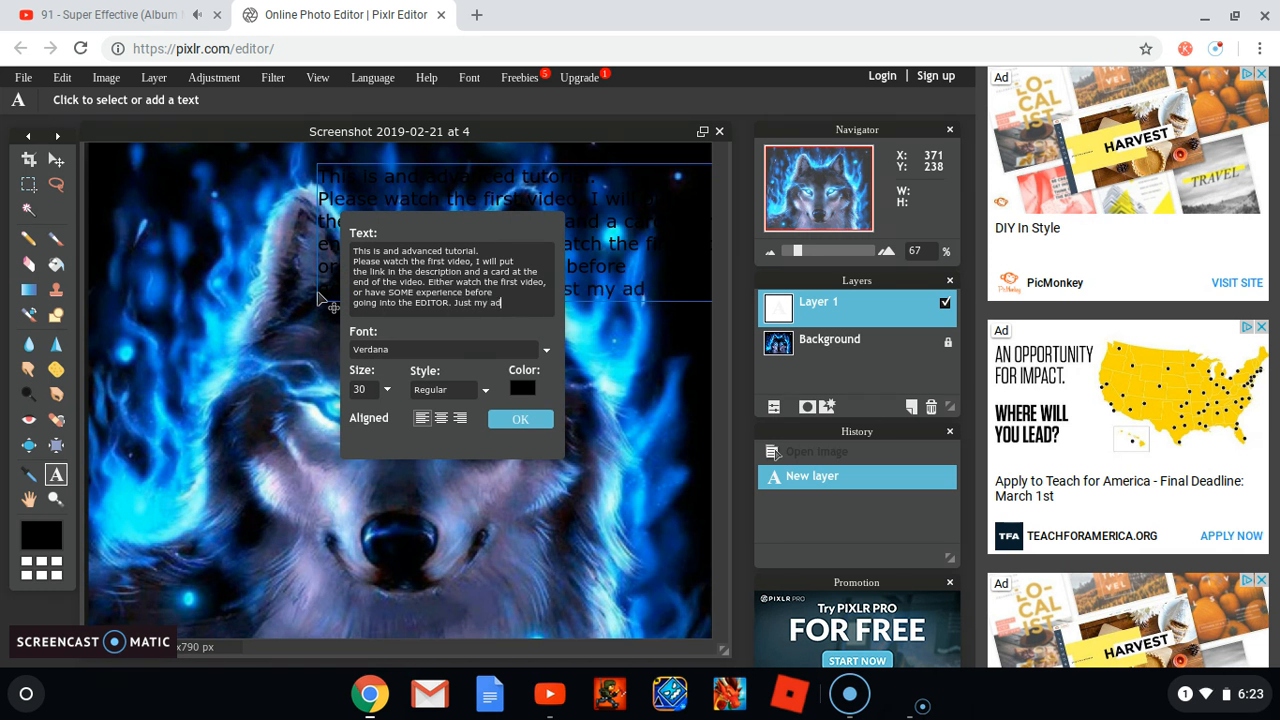
left_click(318, 297)
type(". Enjoy!")
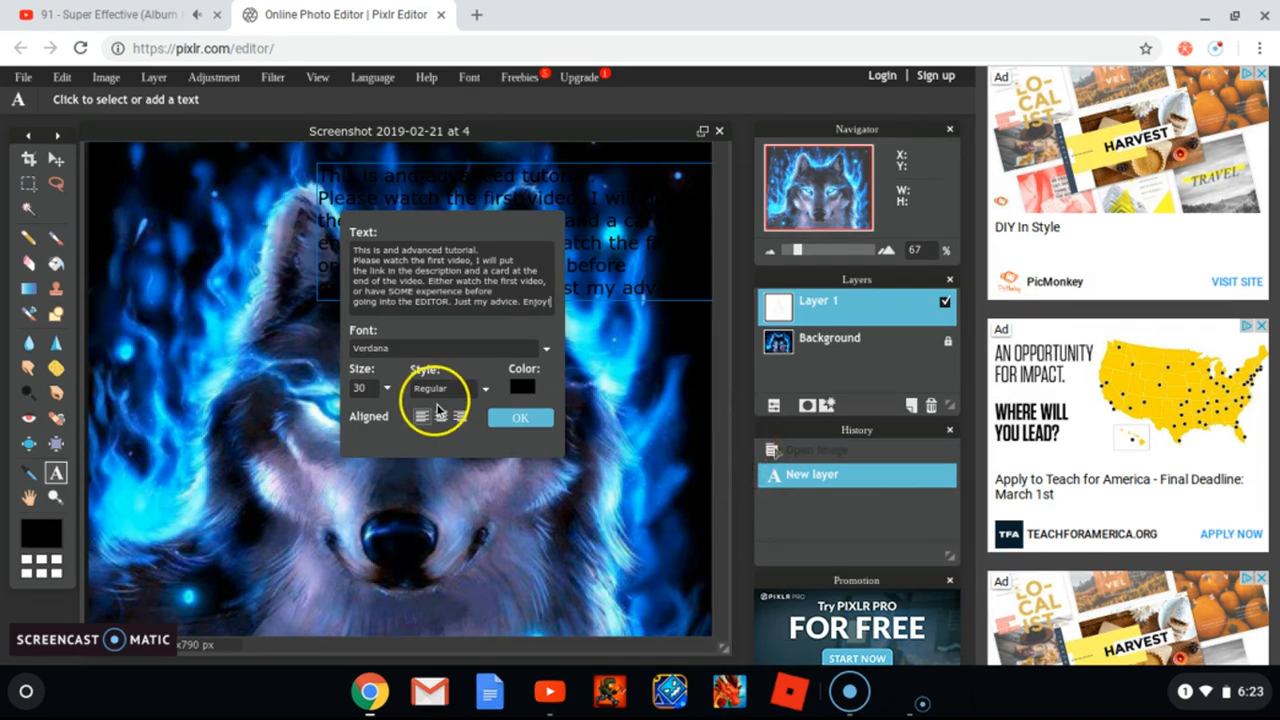
Step: Change the text color to near-white f2f2f2
left_click(525, 388)
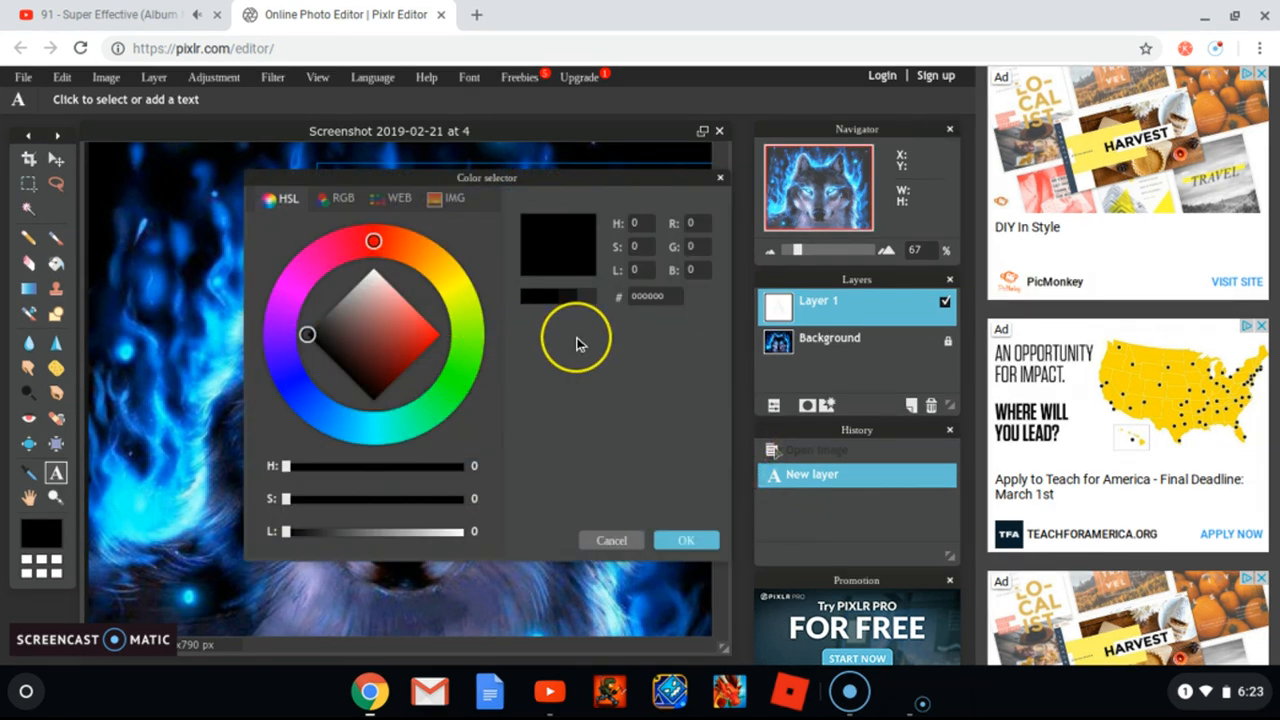
left_click_drag(343, 320, 371, 273)
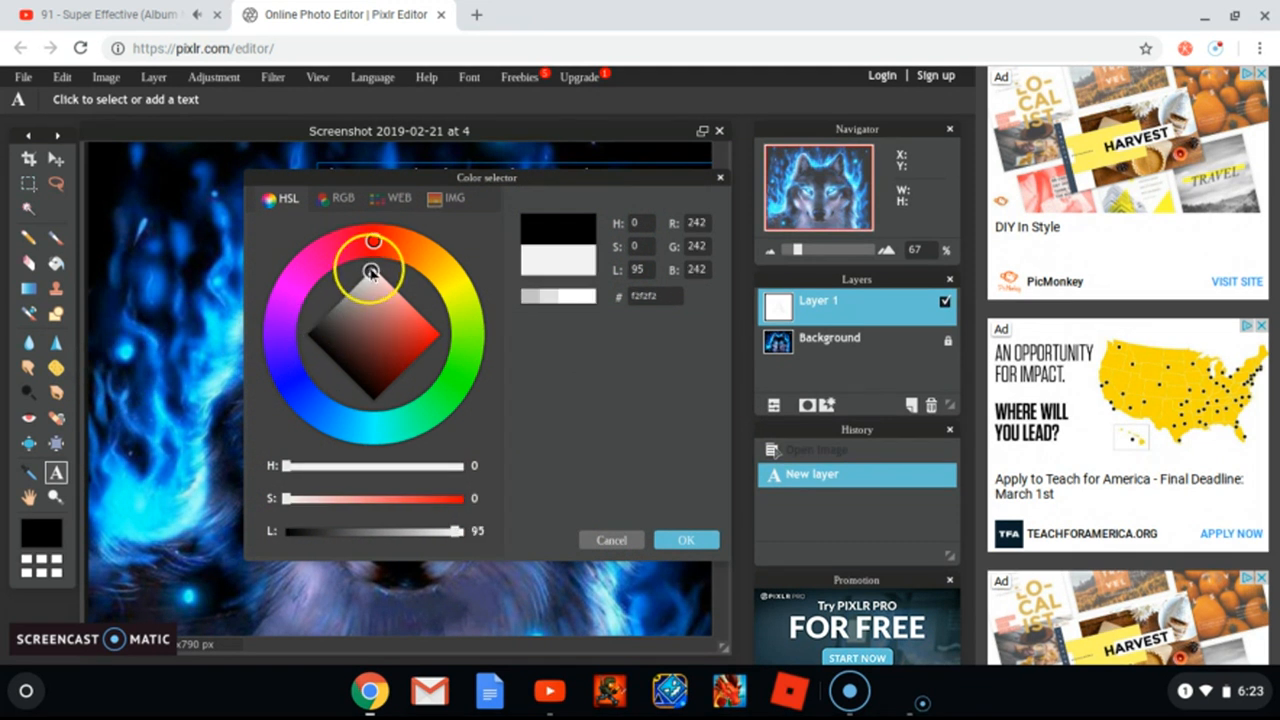
left_click(686, 538)
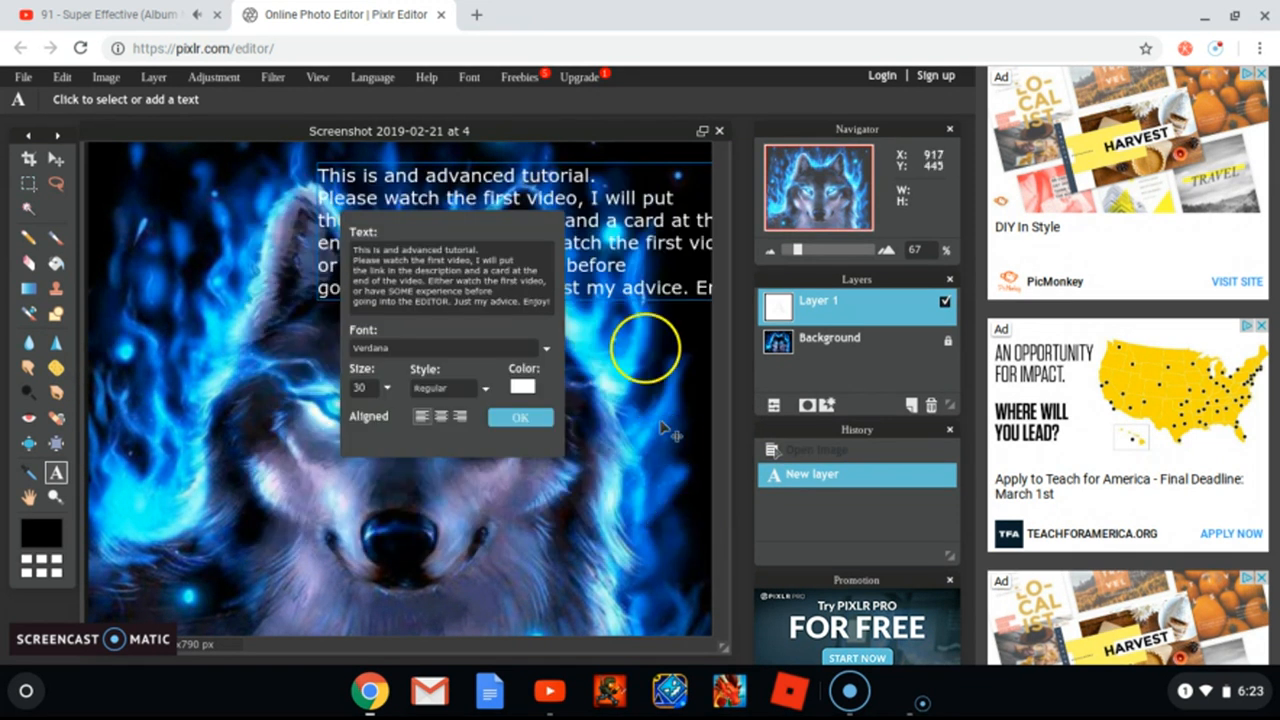
Step: Move the text block down across the wolf's forehead so it fits within the image, and commit the text
left_click_drag(630, 256, 442, 367)
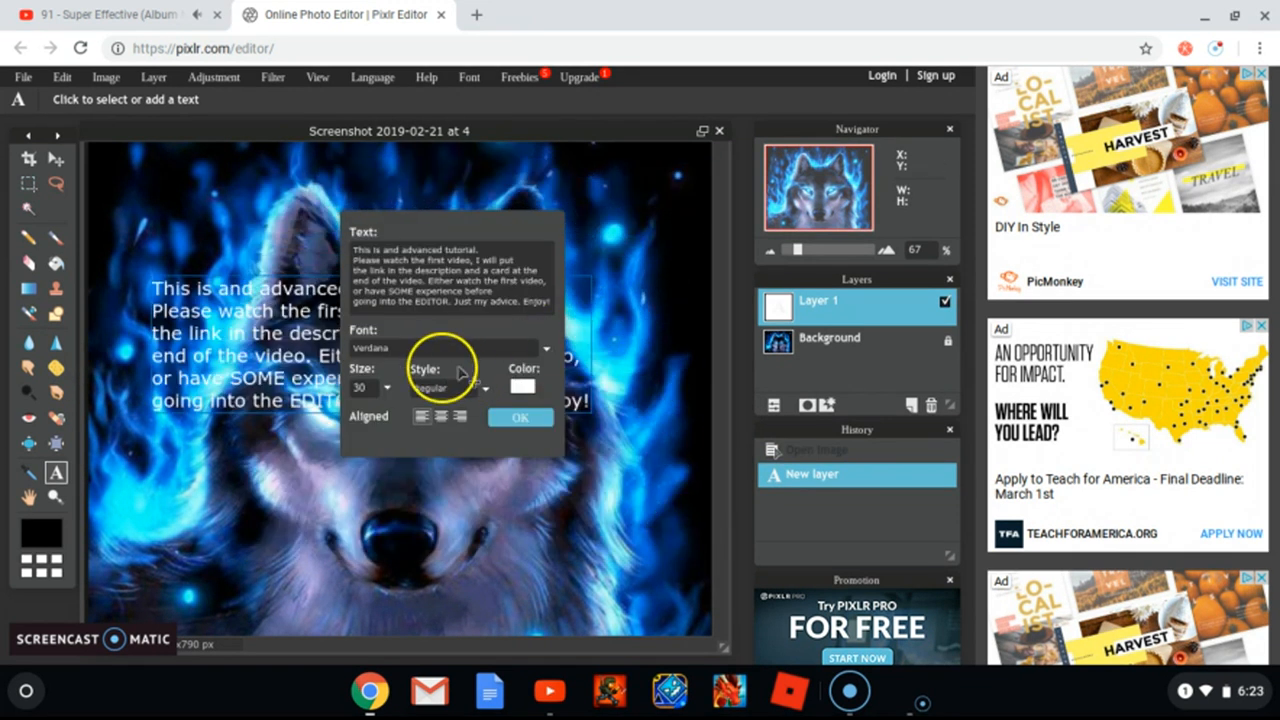
left_click(520, 417)
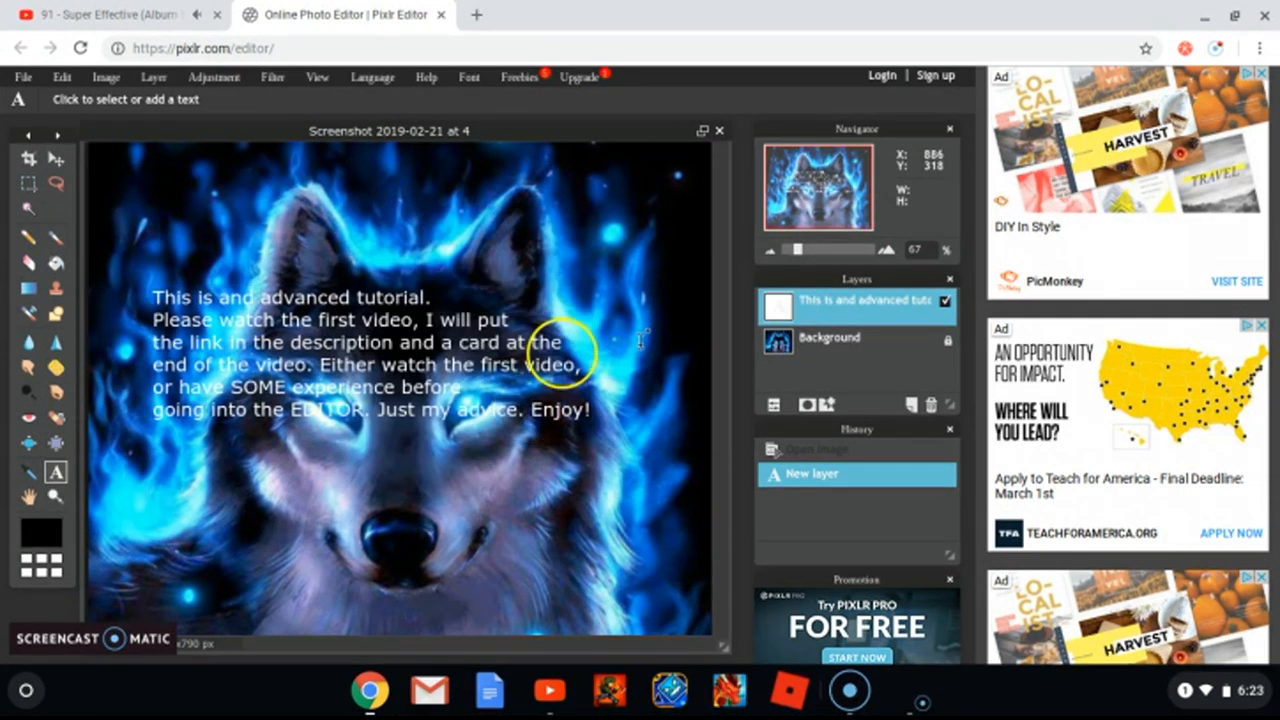
left_click(397, 482)
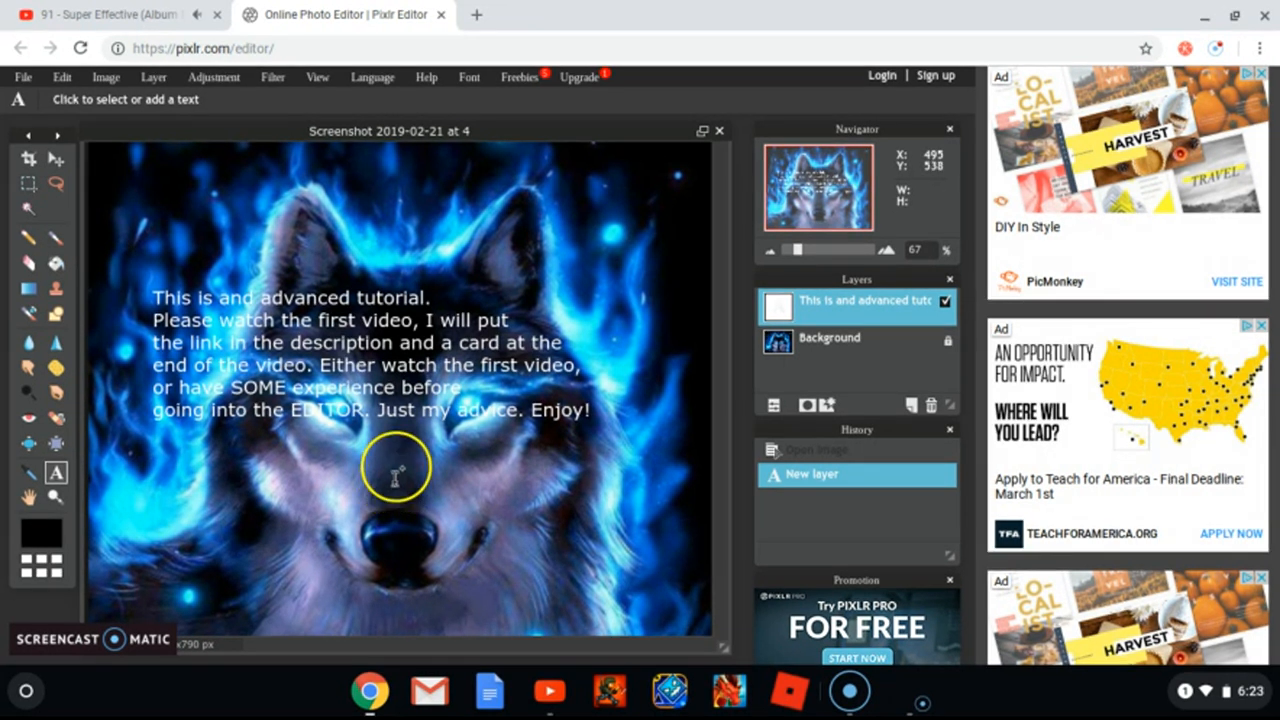
Step: Delete the message's text layer, leaving only the wolf background
right_click(899, 314)
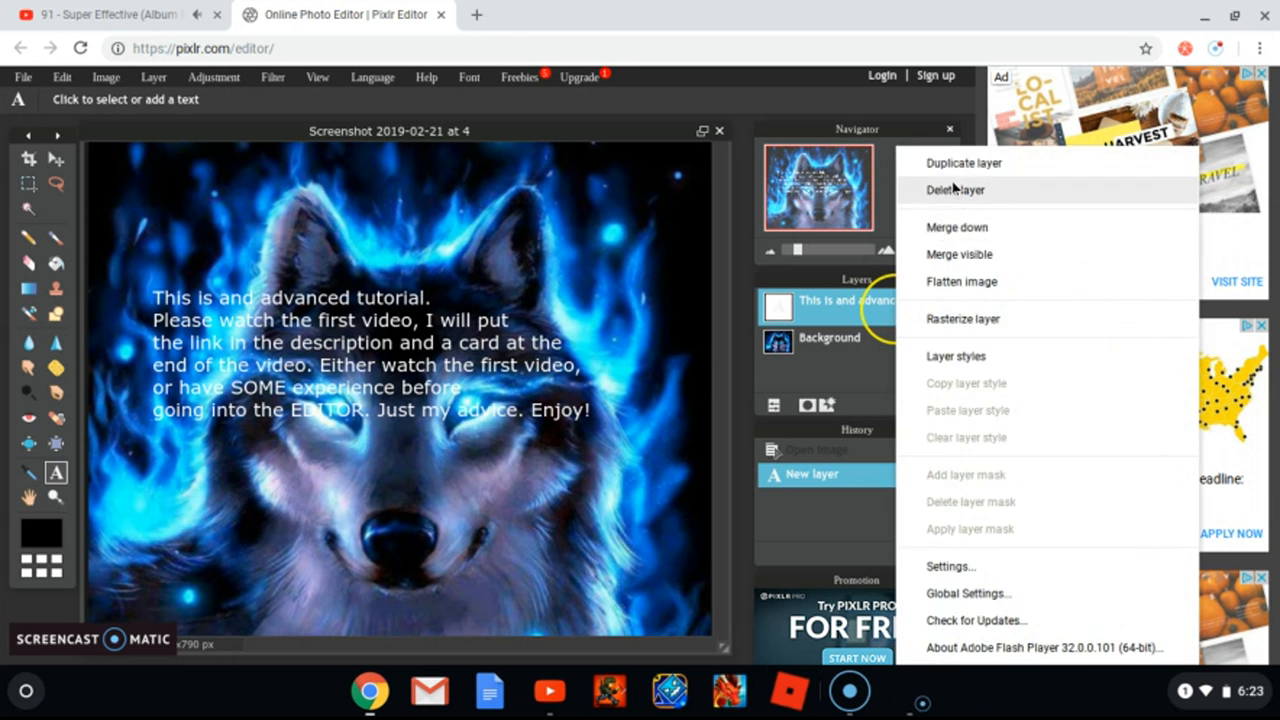
left_click(953, 188)
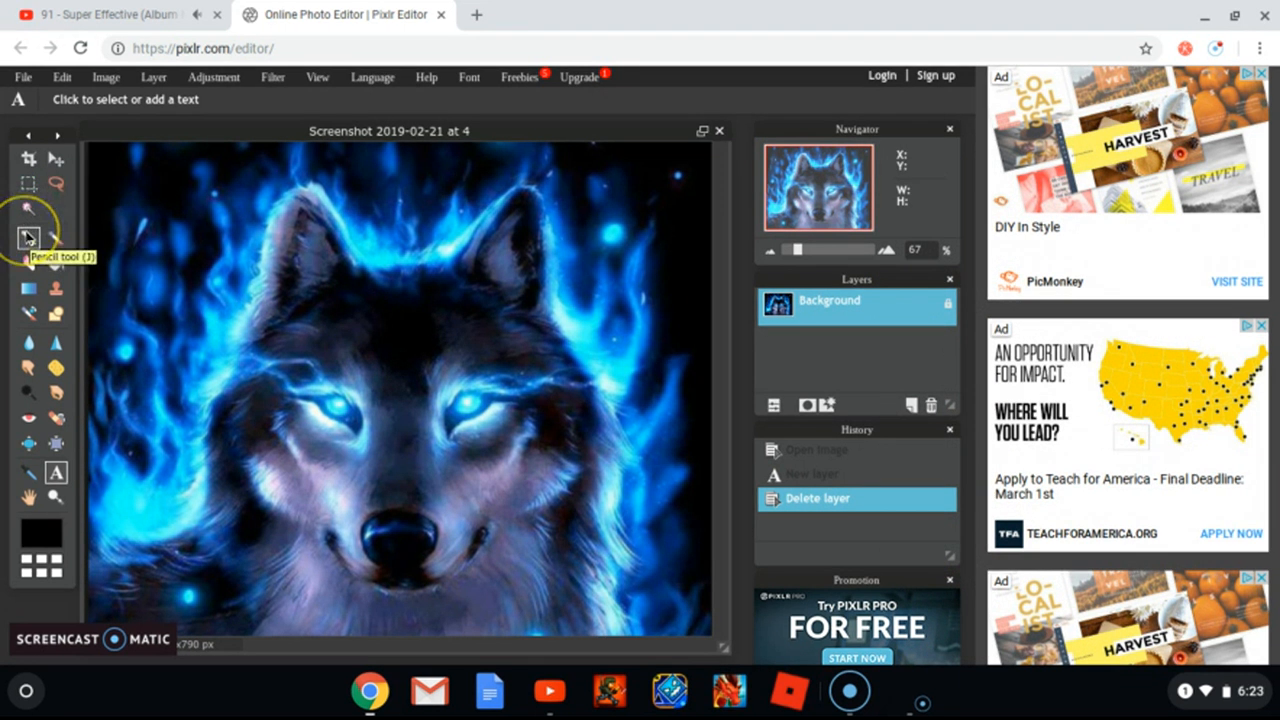
Step: Sharpen the tip of the wolf's left-hand ear with repeated Sharpen tool strokes at brush size 50 and strength 100
left_click(56, 345)
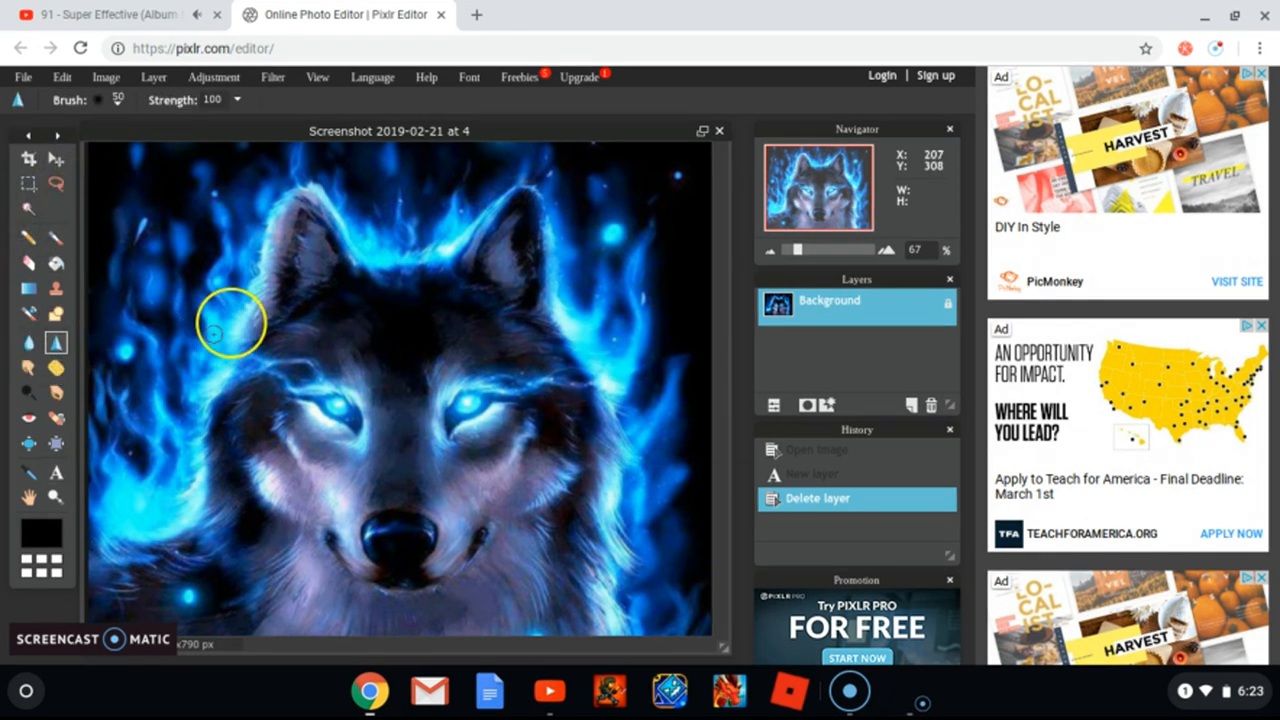
left_click(306, 181)
left_click(310, 178)
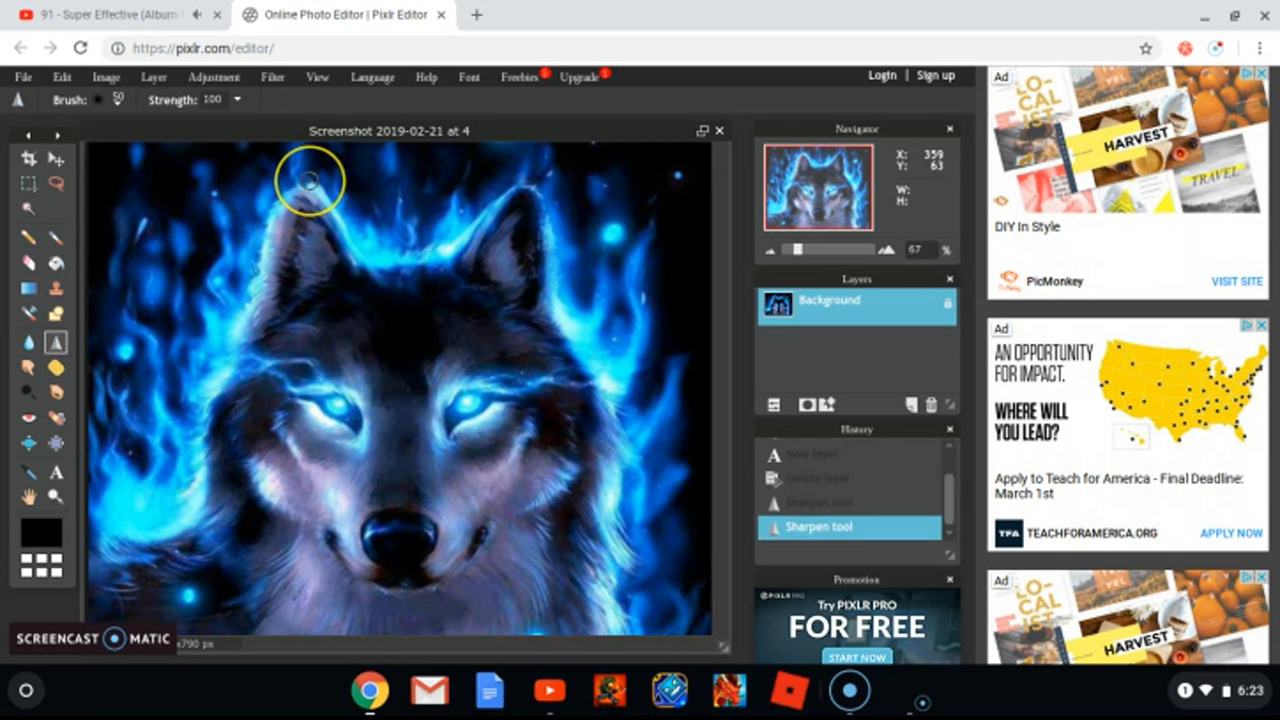
left_click_drag(310, 170, 312, 193)
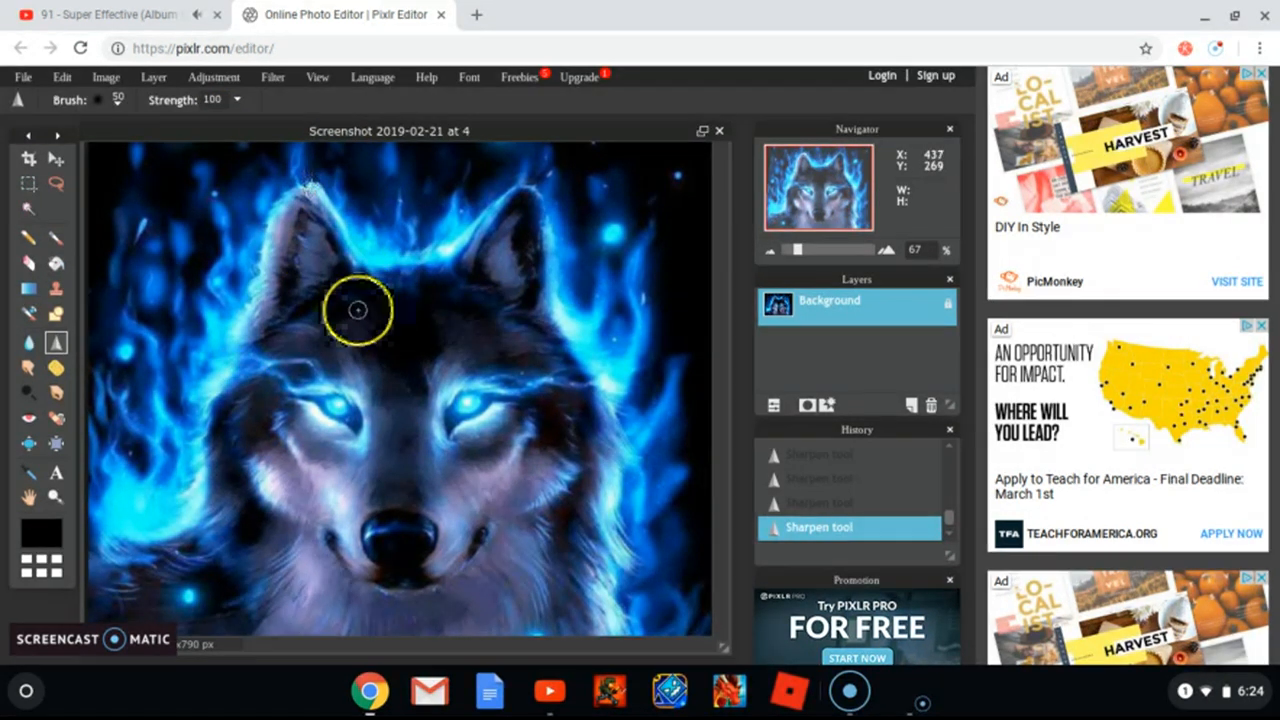
Step: Set the main color to white ffffff and sharpen the inside of the same ear up to its tip
left_click(47, 541)
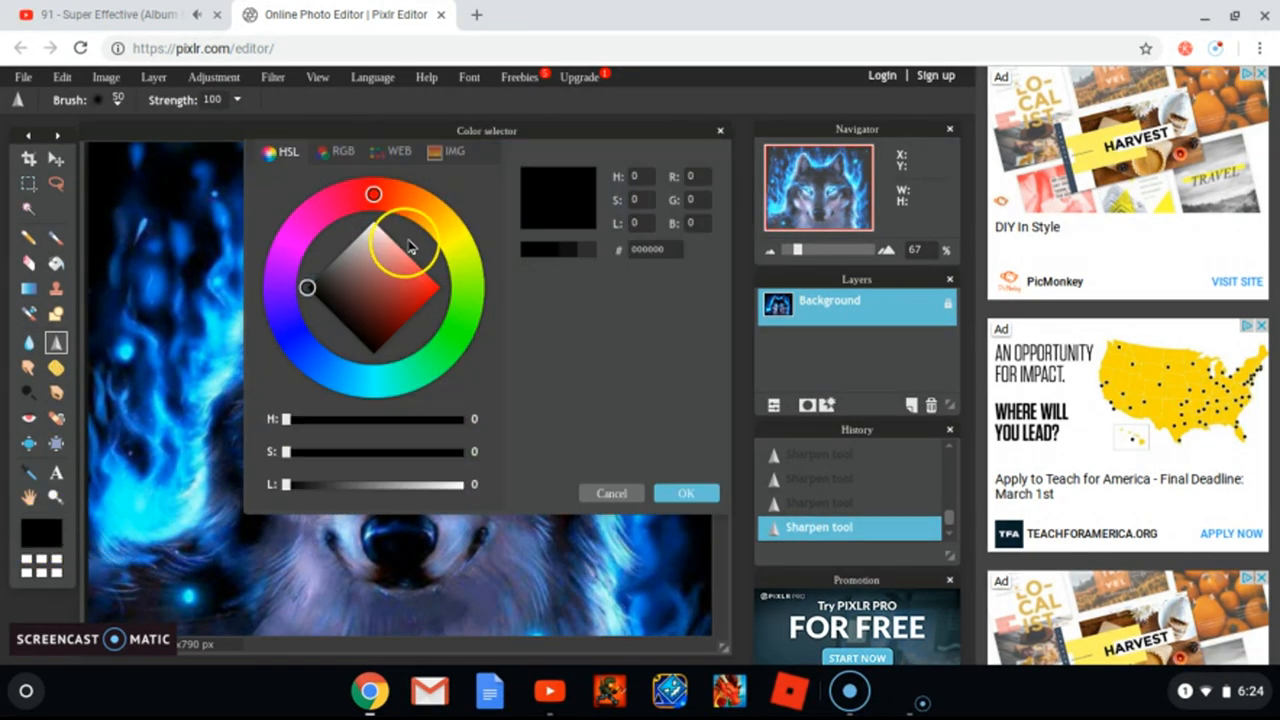
left_click(318, 279)
left_click_drag(328, 281, 373, 217)
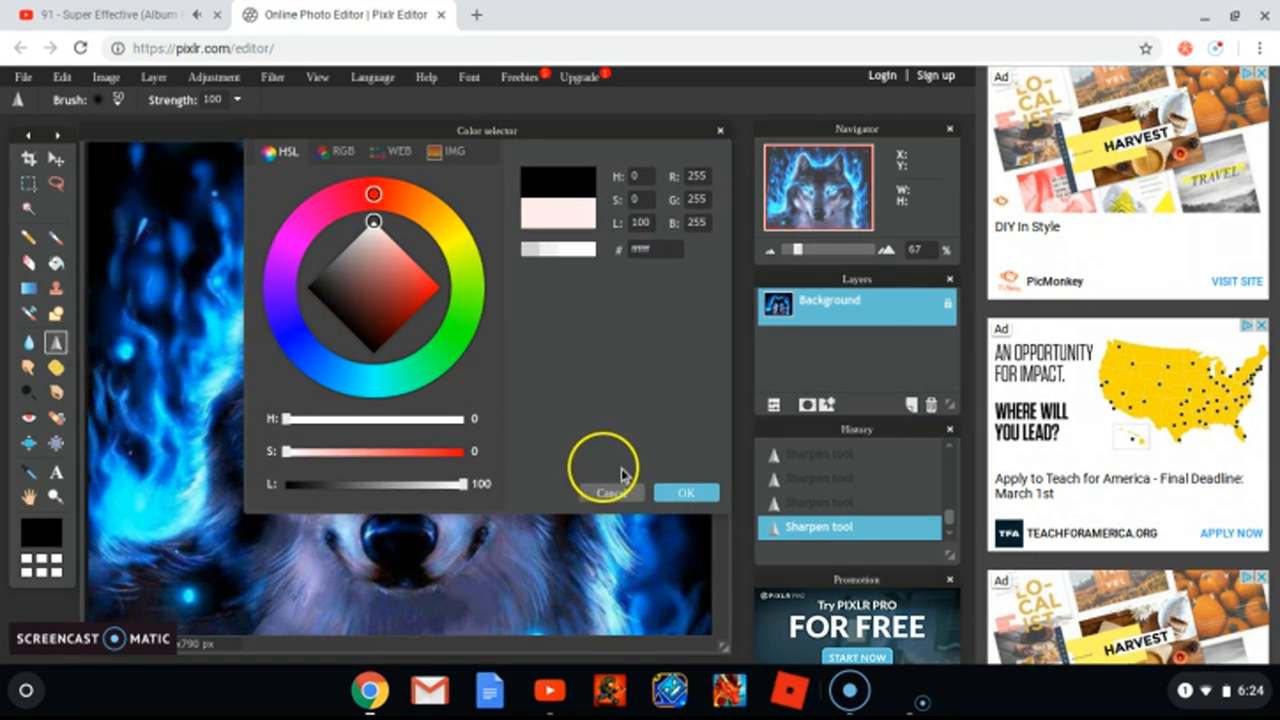
left_click(685, 493)
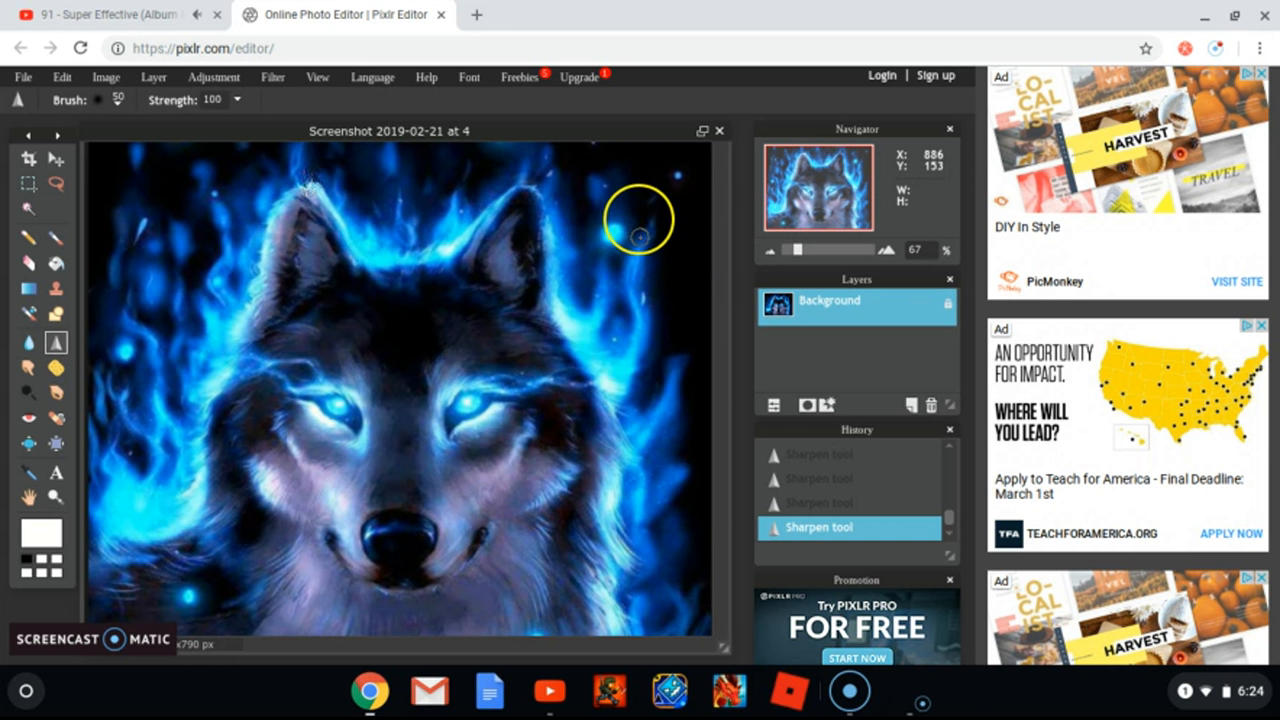
left_click_drag(318, 248, 309, 195)
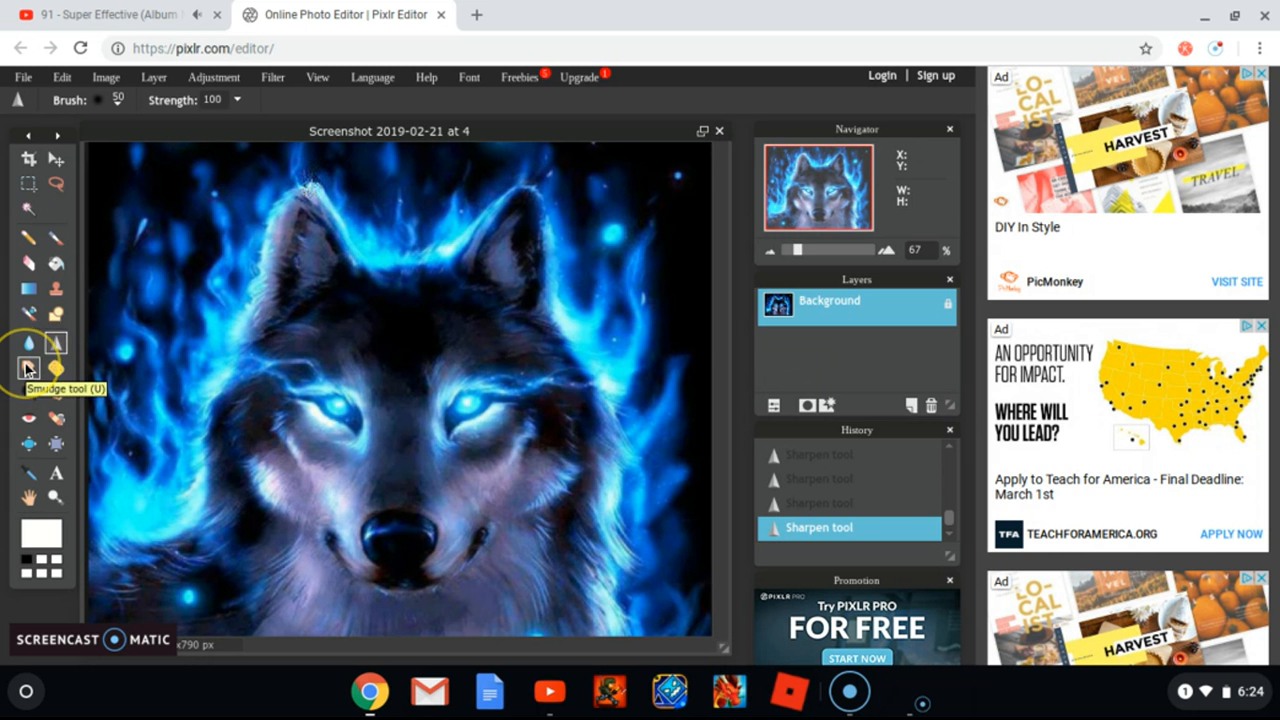
Step: Smudge the blue flames beside the wolf's left-hand cheek and ear at brush size 50 and strength 50
left_click(28, 369)
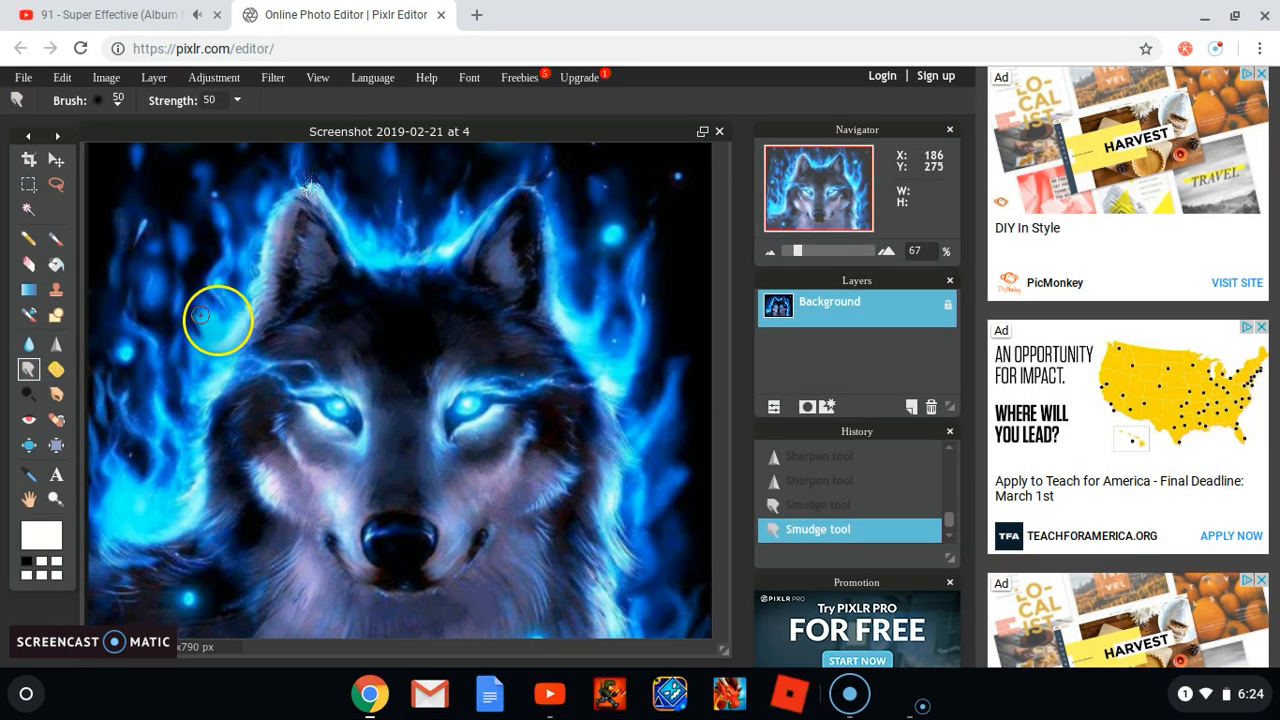
left_click_drag(186, 274, 200, 261)
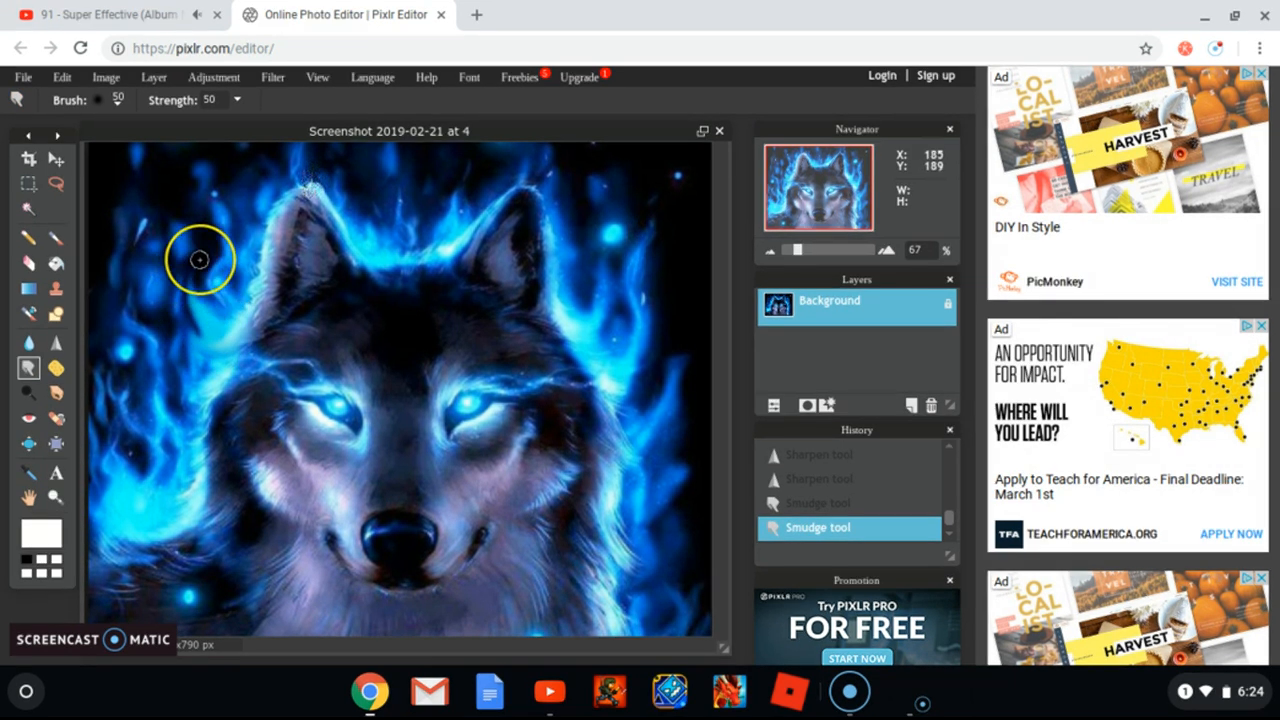
mouse_move(93, 497)
left_mouse_down()
mouse_move(149, 443)
mouse_move(146, 476)
mouse_move(127, 427)
left_mouse_up()
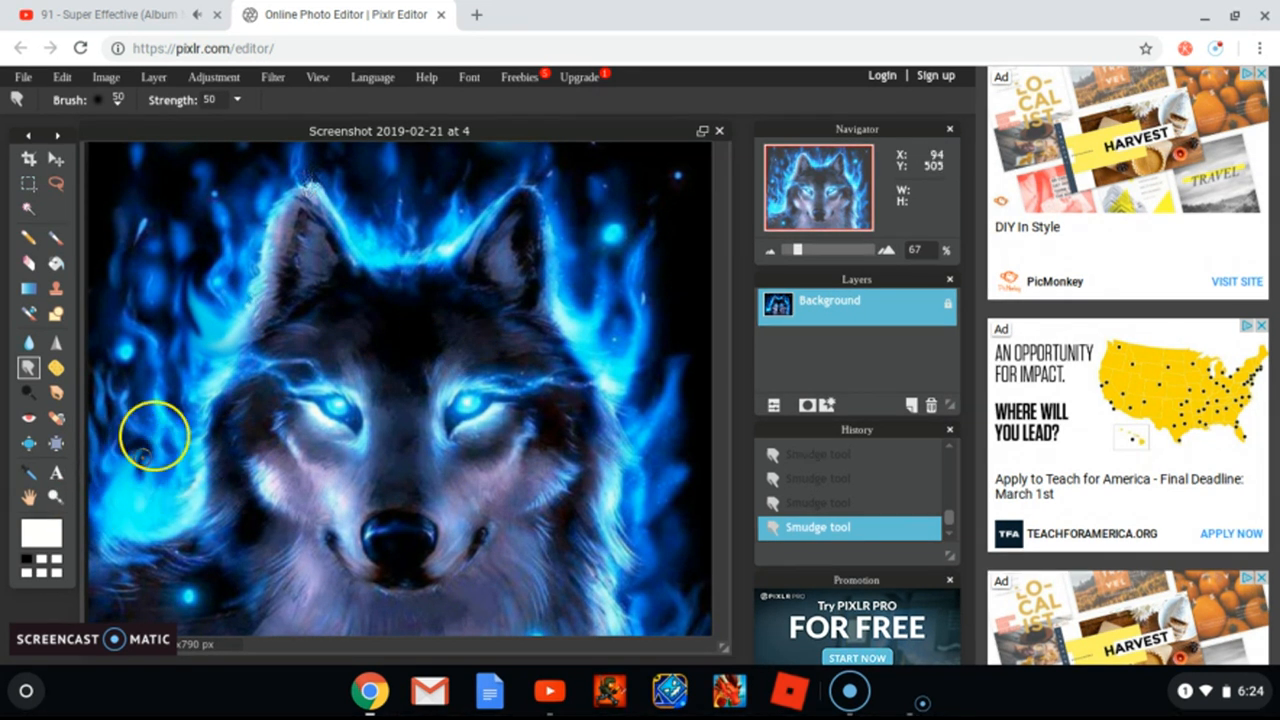
mouse_move(257, 336)
left_mouse_down()
mouse_move(214, 332)
mouse_move(192, 304)
mouse_move(237, 363)
mouse_move(171, 306)
left_mouse_up()
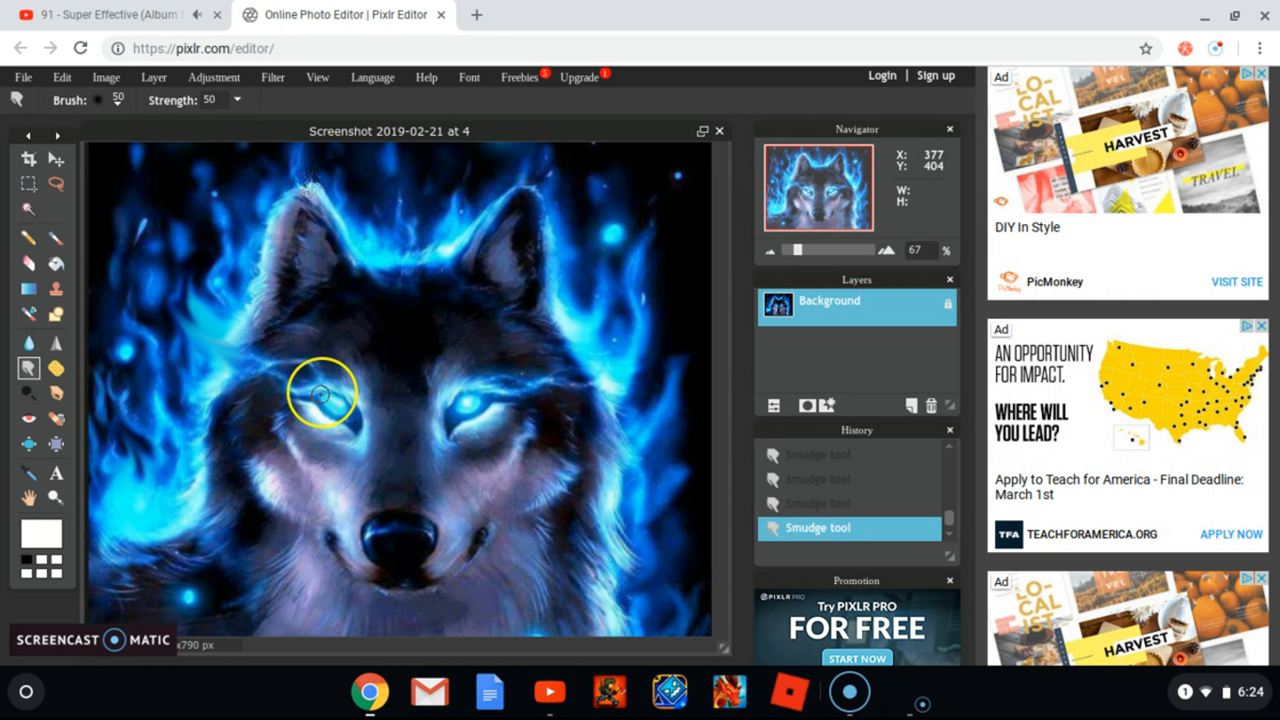
Step: Smudge both glowing eyes so that their pupils blur into the surrounding blue light
mouse_move(414, 410)
left_mouse_down()
mouse_move(499, 396)
mouse_move(537, 374)
mouse_move(540, 388)
left_mouse_up()
left_click_drag(366, 411, 294, 398)
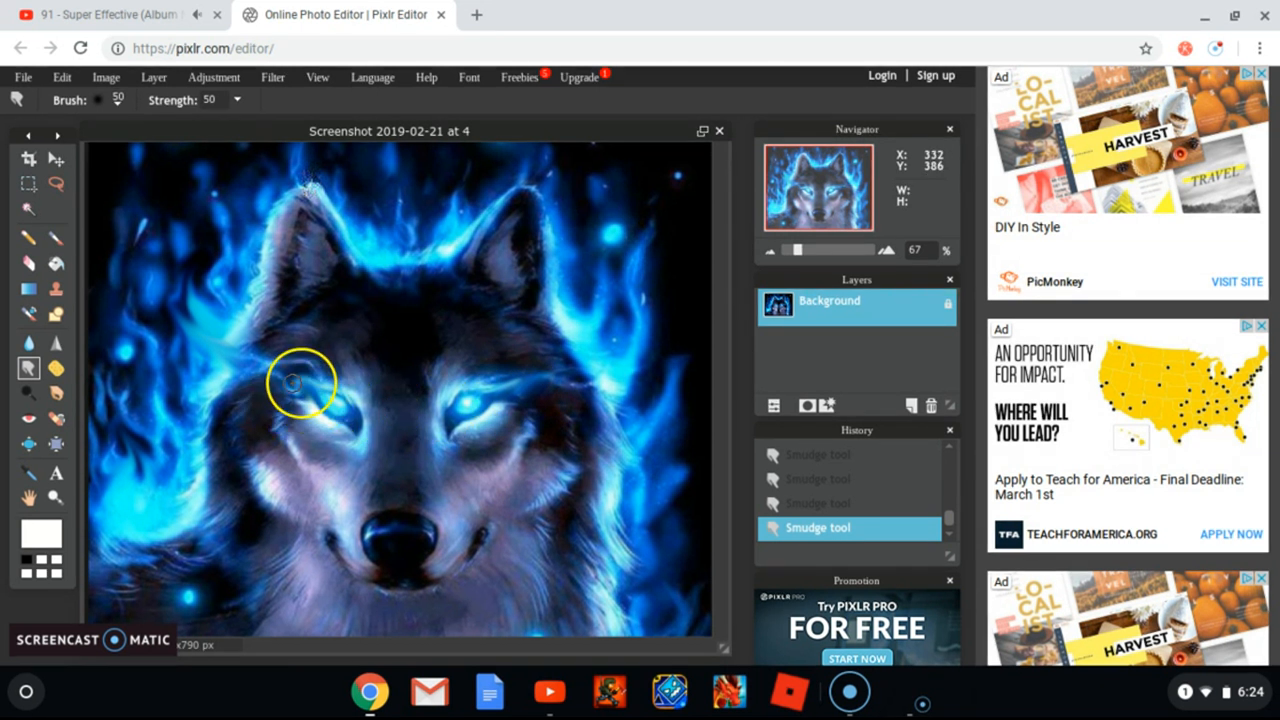
left_click_drag(299, 388, 304, 395)
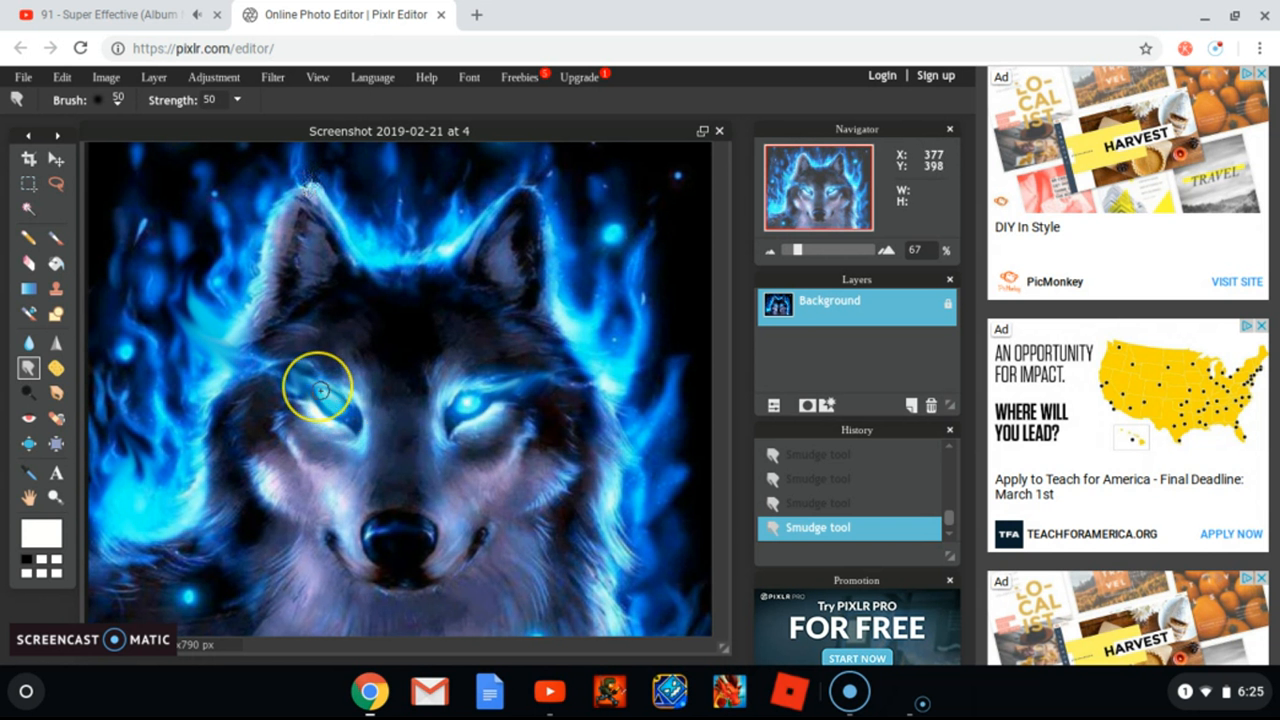
left_click_drag(465, 400, 484, 389)
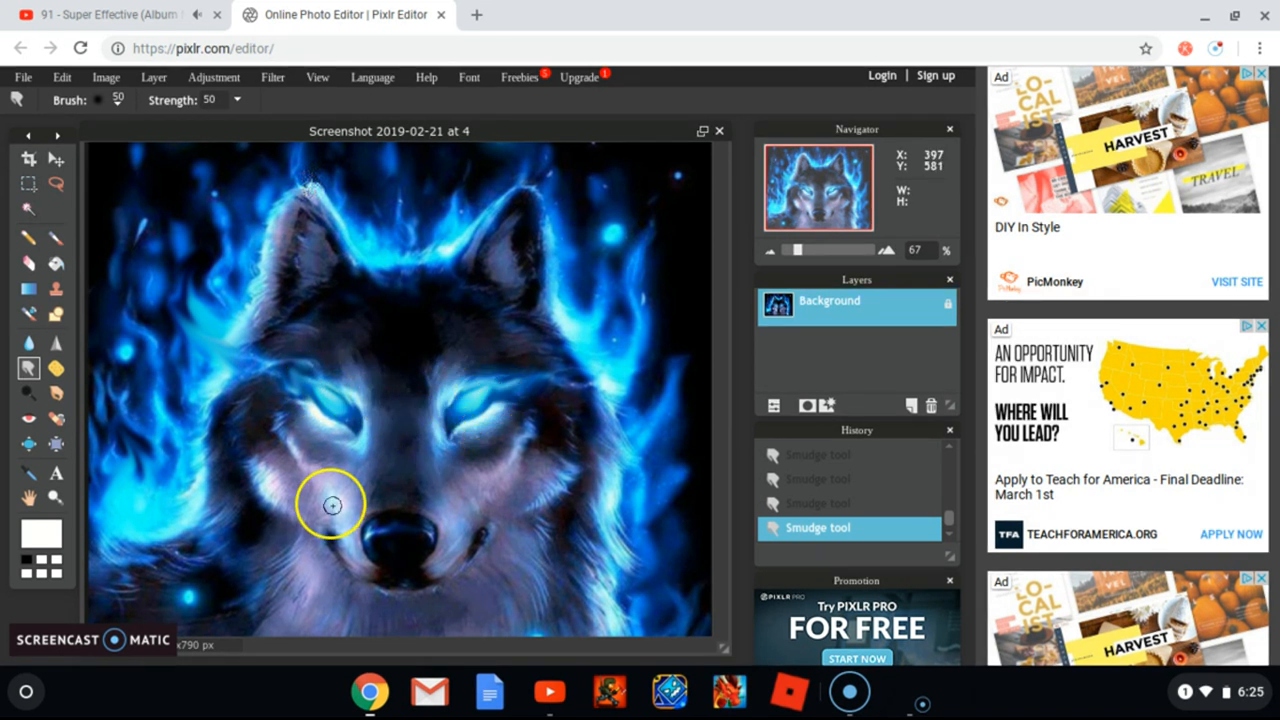
left_click_drag(337, 427, 331, 410)
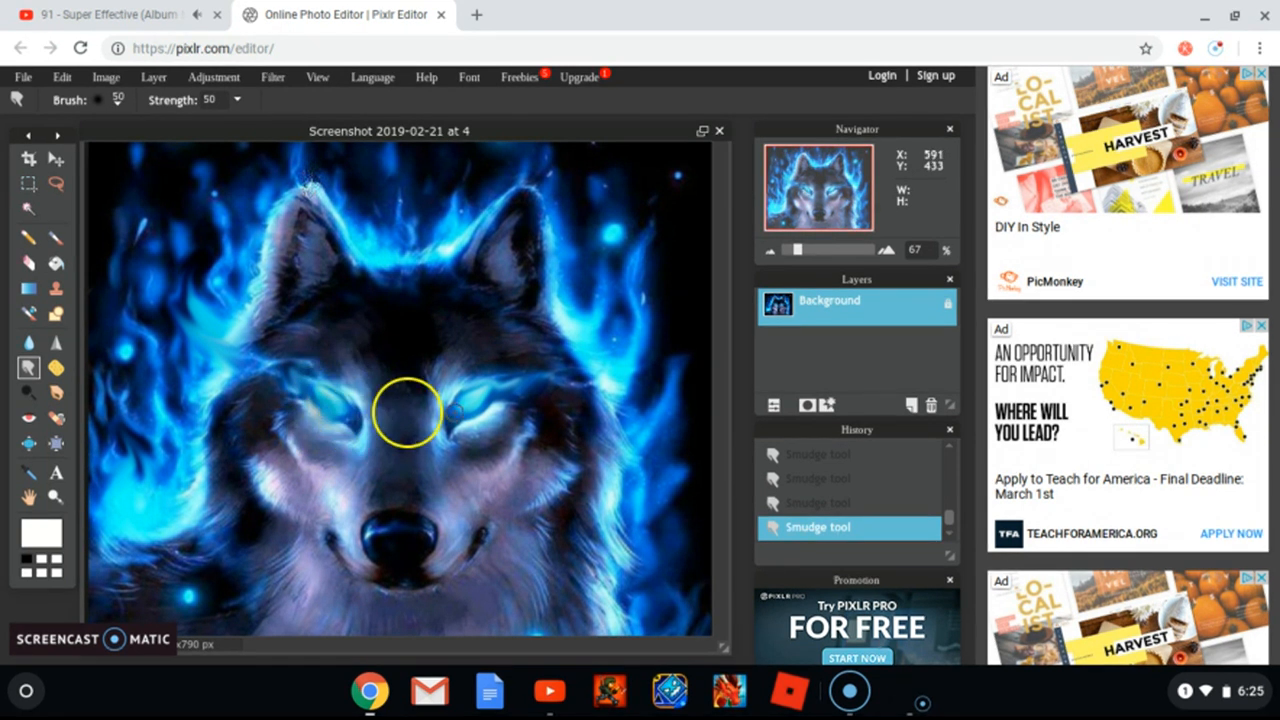
Step: Recolor the blue flames left of the wolf's face to red with the Color replace tool
left_click(29, 314)
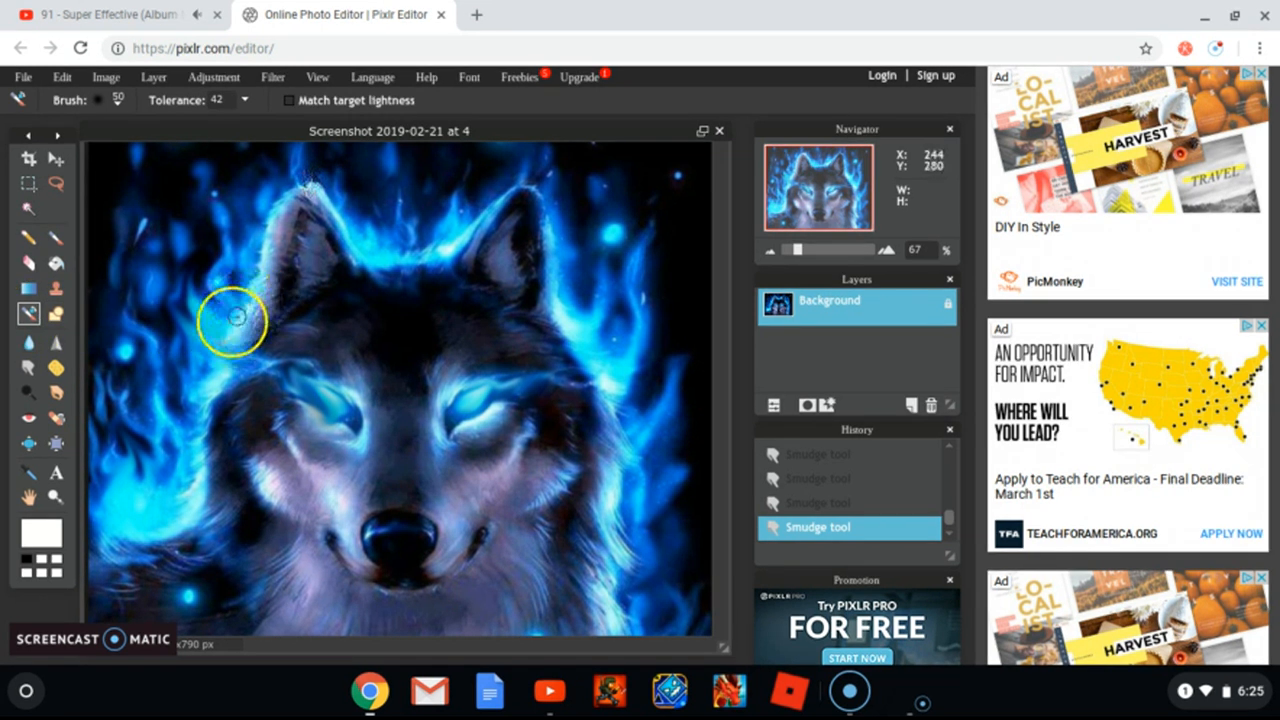
mouse_move(215, 342)
left_mouse_down()
mouse_move(164, 512)
mouse_move(190, 468)
mouse_move(188, 495)
mouse_move(203, 432)
left_mouse_up()
mouse_move(152, 521)
left_mouse_down()
mouse_move(126, 526)
mouse_move(106, 509)
mouse_move(103, 383)
mouse_move(197, 274)
left_mouse_up()
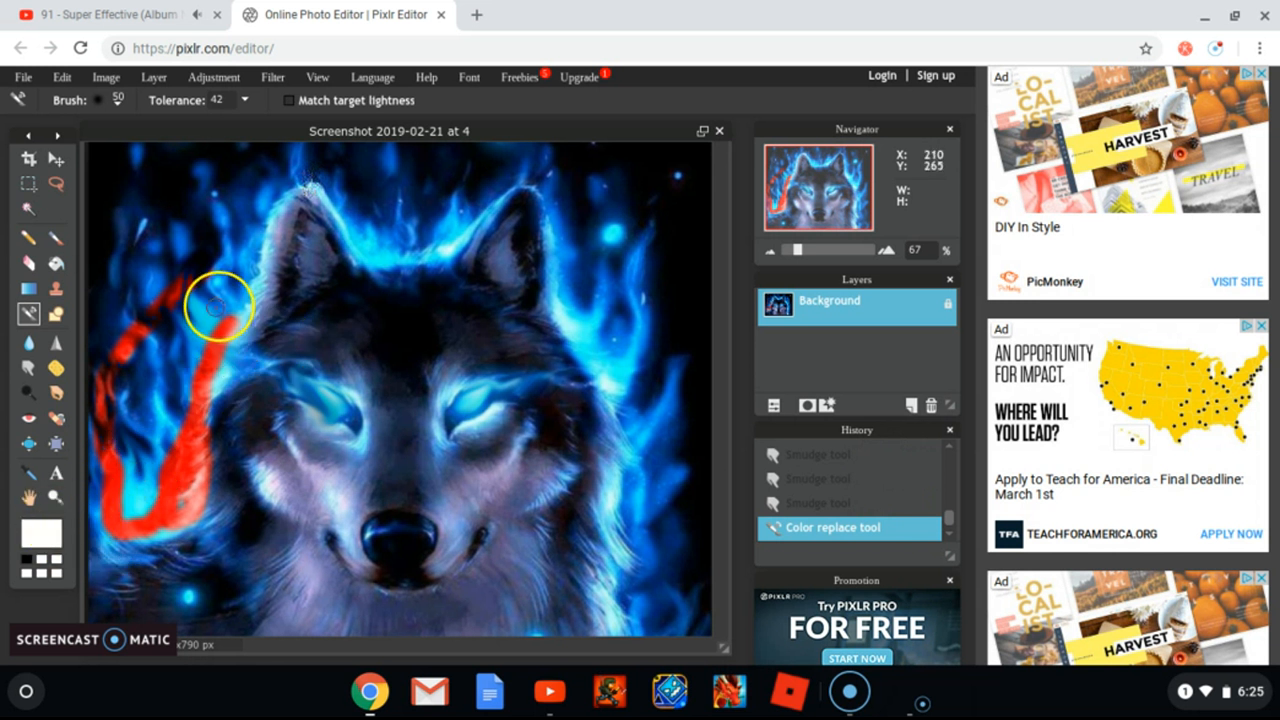
left_click_drag(191, 341, 209, 309)
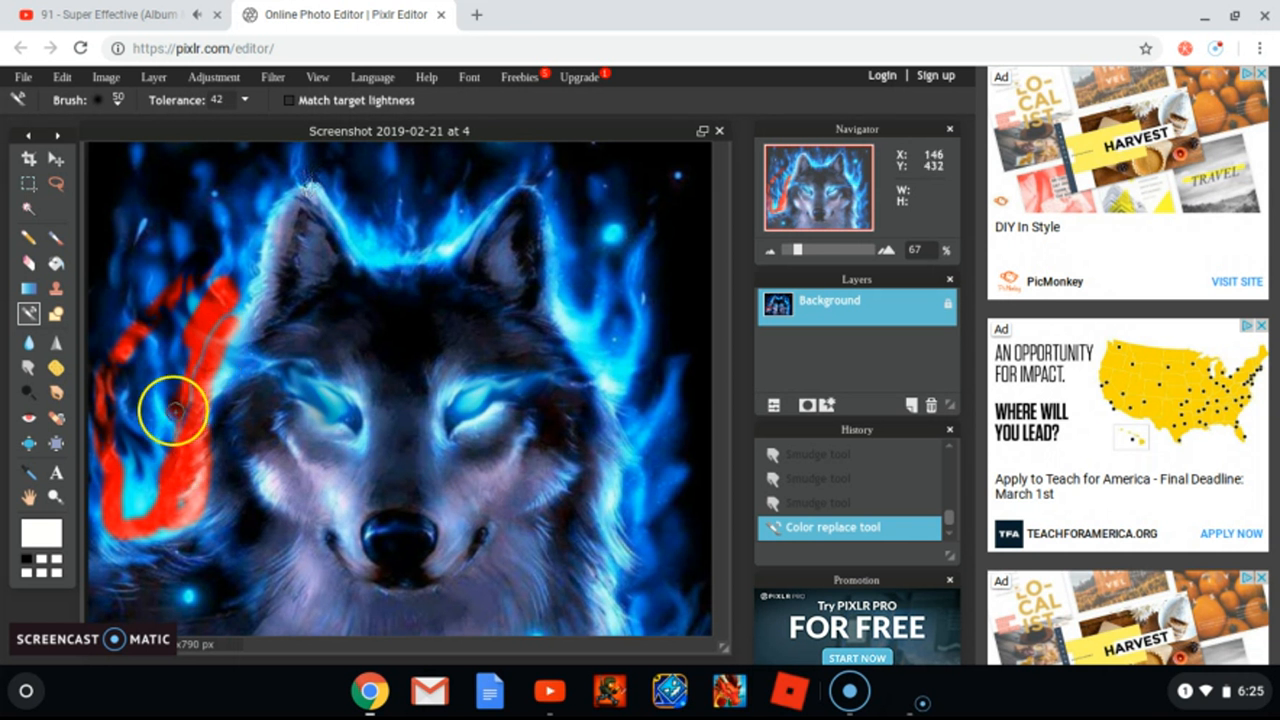
mouse_move(147, 368)
left_mouse_down()
mouse_move(163, 428)
mouse_move(149, 354)
mouse_move(146, 447)
mouse_move(176, 331)
mouse_move(209, 305)
left_mouse_up()
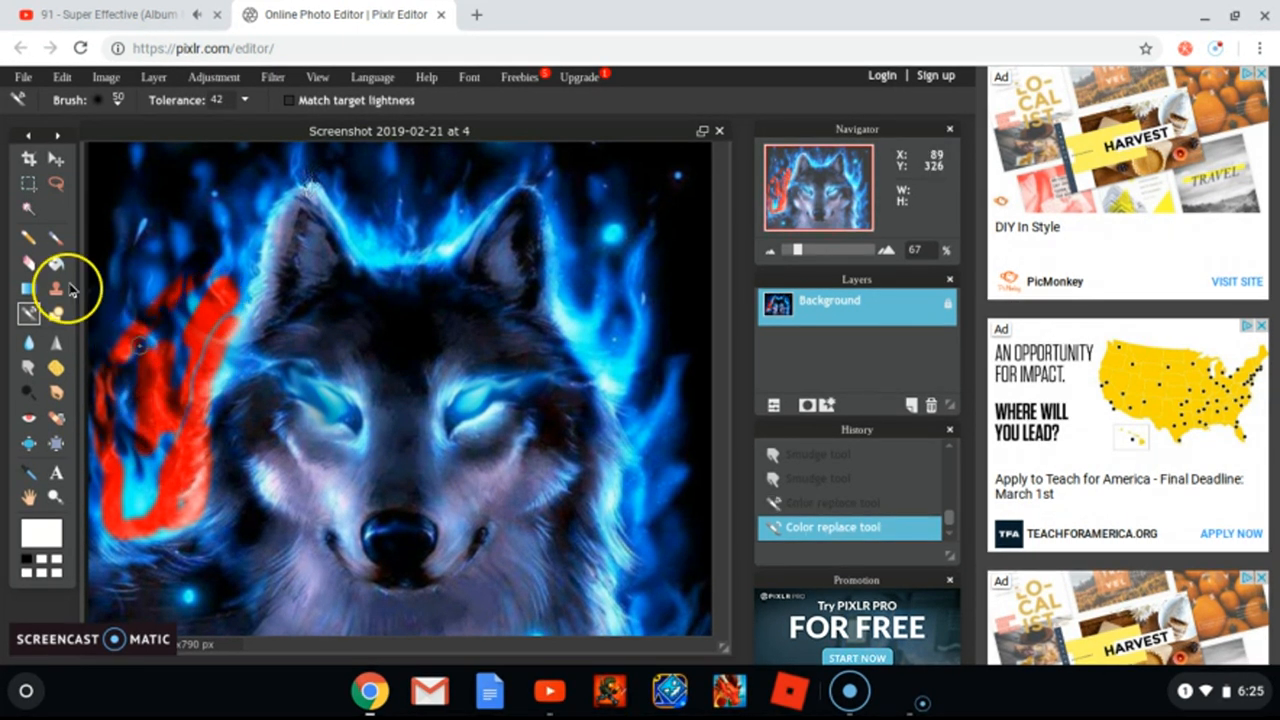
Step: Erase a patch at the top of the red flames and an inverted V on the wolf's forehead
left_click(29, 263)
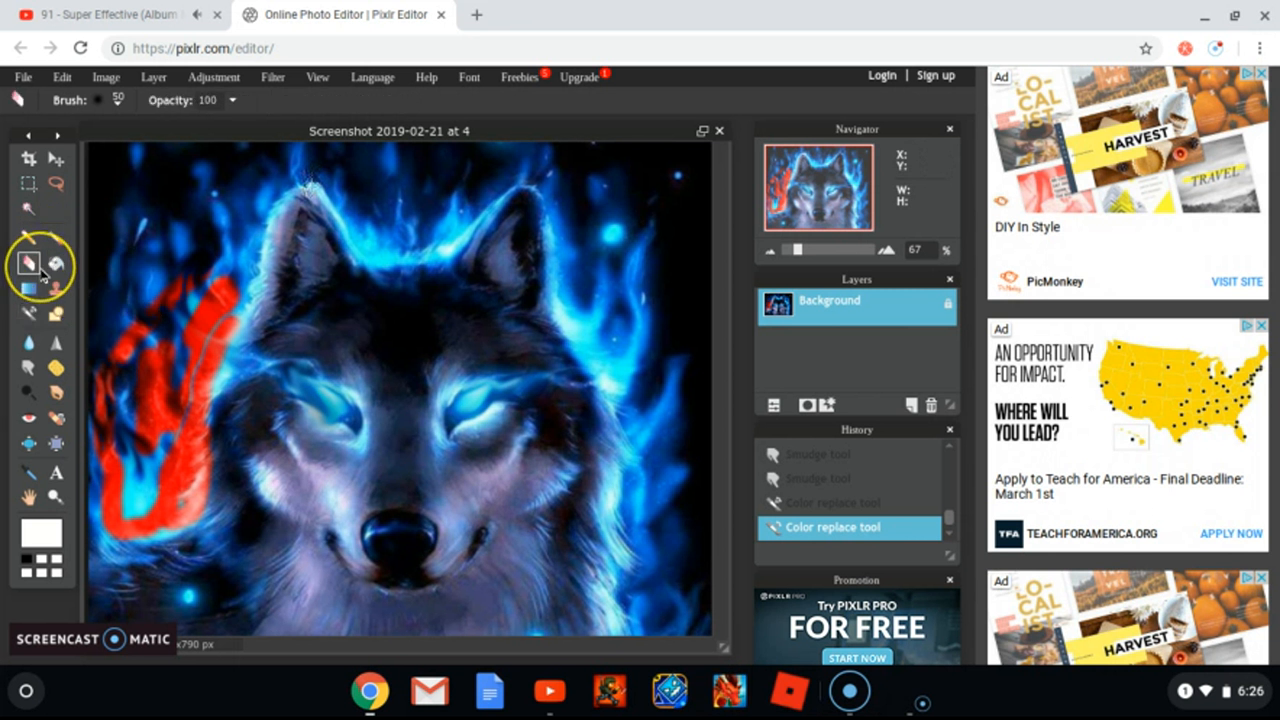
mouse_move(242, 295)
left_mouse_down()
mouse_move(208, 324)
mouse_move(238, 288)
mouse_move(209, 321)
mouse_move(233, 275)
mouse_move(182, 322)
mouse_move(231, 288)
mouse_move(221, 280)
mouse_move(262, 293)
left_mouse_up()
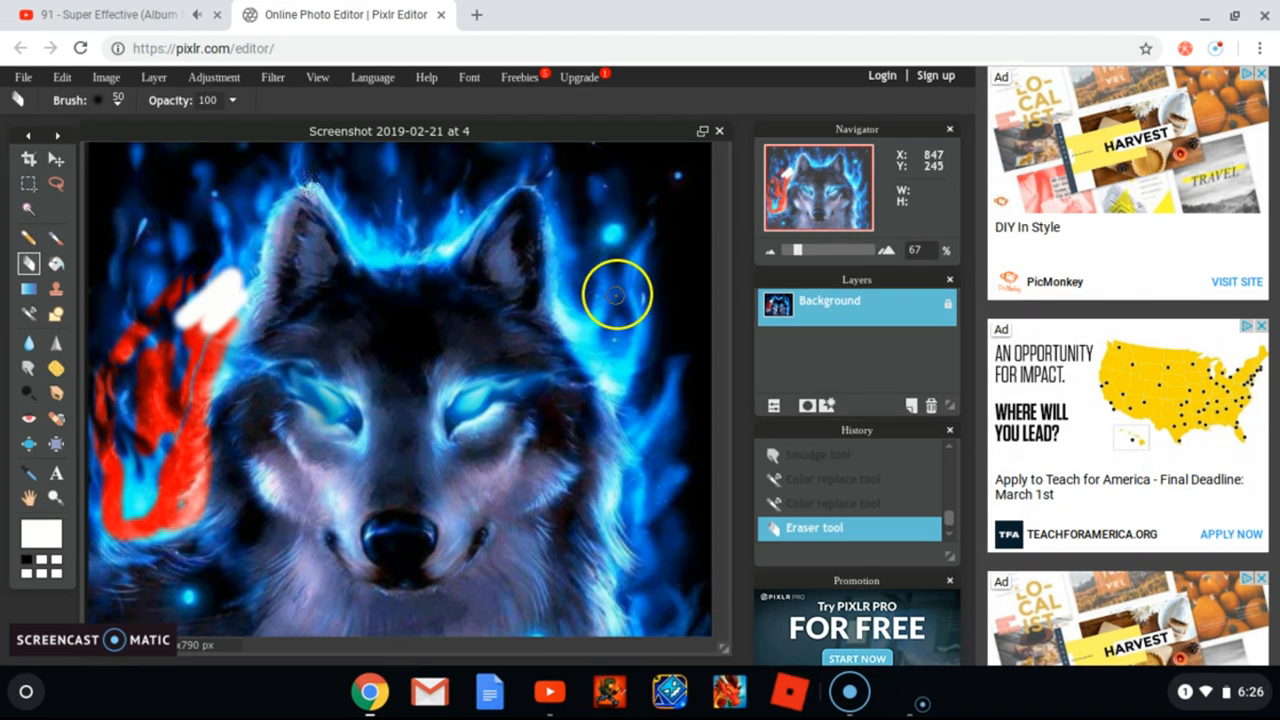
mouse_move(400, 242)
left_mouse_down()
mouse_move(449, 306)
mouse_move(399, 238)
mouse_move(363, 298)
left_mouse_up()
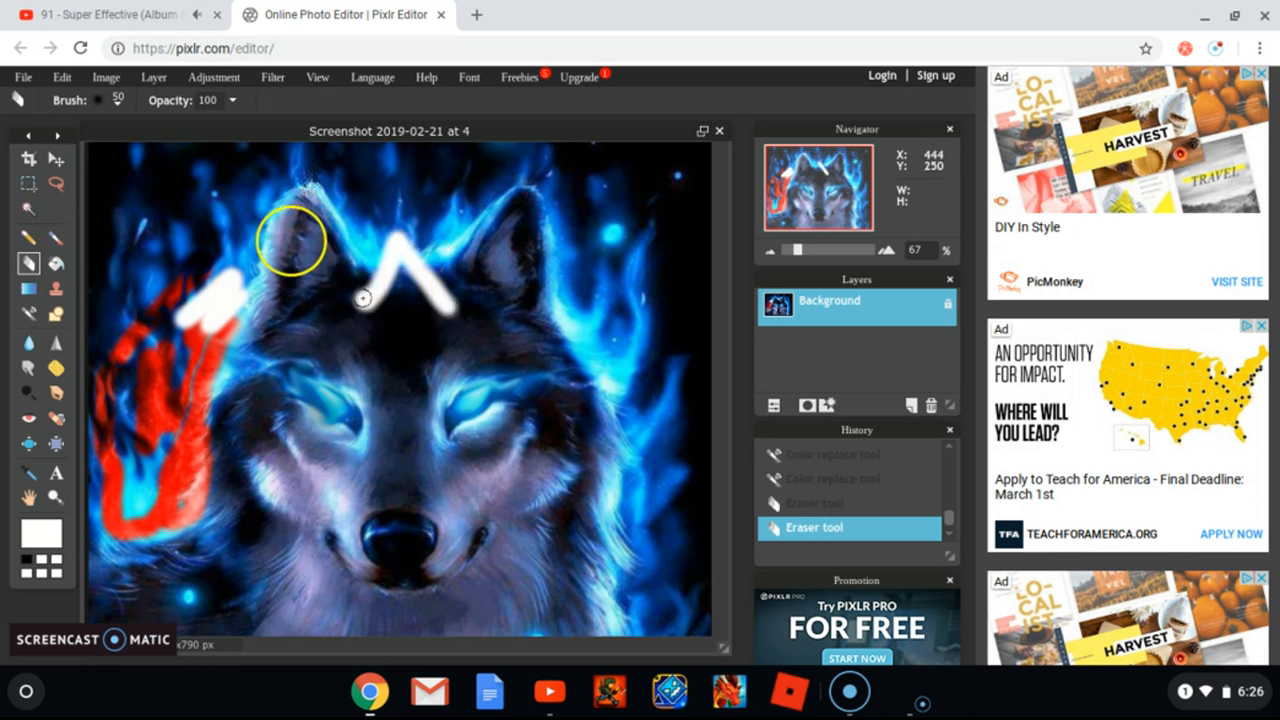
Step: Paint one white brush stroke between the wolf's eyes and another diagonally across the right-hand eye
left_click(56, 238)
left_click_drag(408, 387, 394, 443)
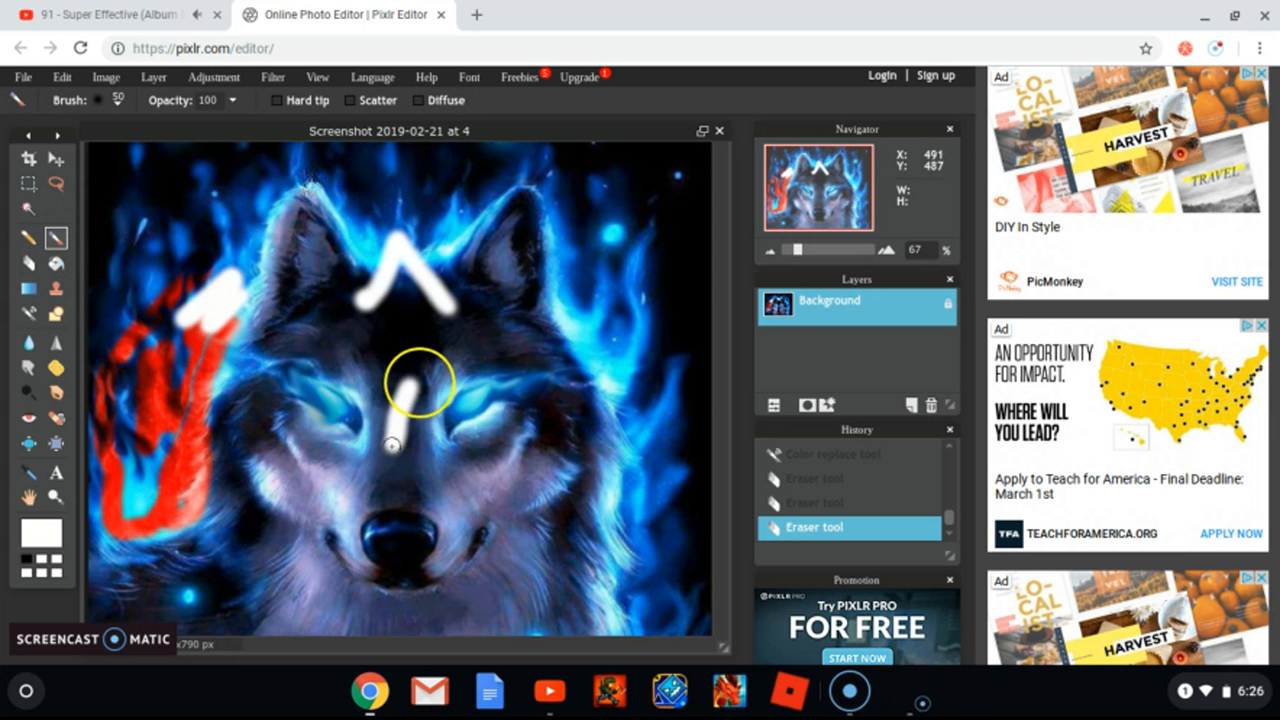
left_click_drag(439, 347, 471, 408)
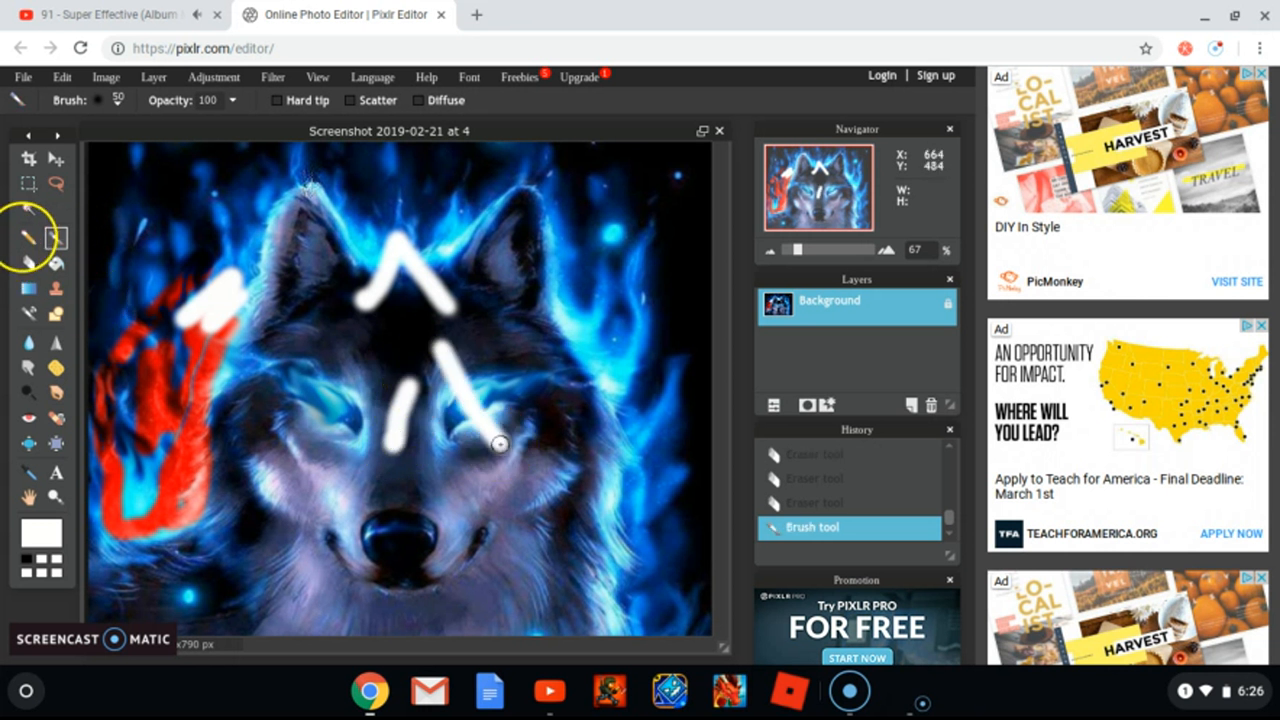
Step: Draw thin sketchy pencil lines in white over the left-hand side of the wolf's face
left_click(28, 238)
left_click_drag(275, 392, 260, 459)
mouse_move(359, 280)
left_mouse_down()
mouse_move(300, 440)
mouse_move(289, 369)
left_mouse_up()
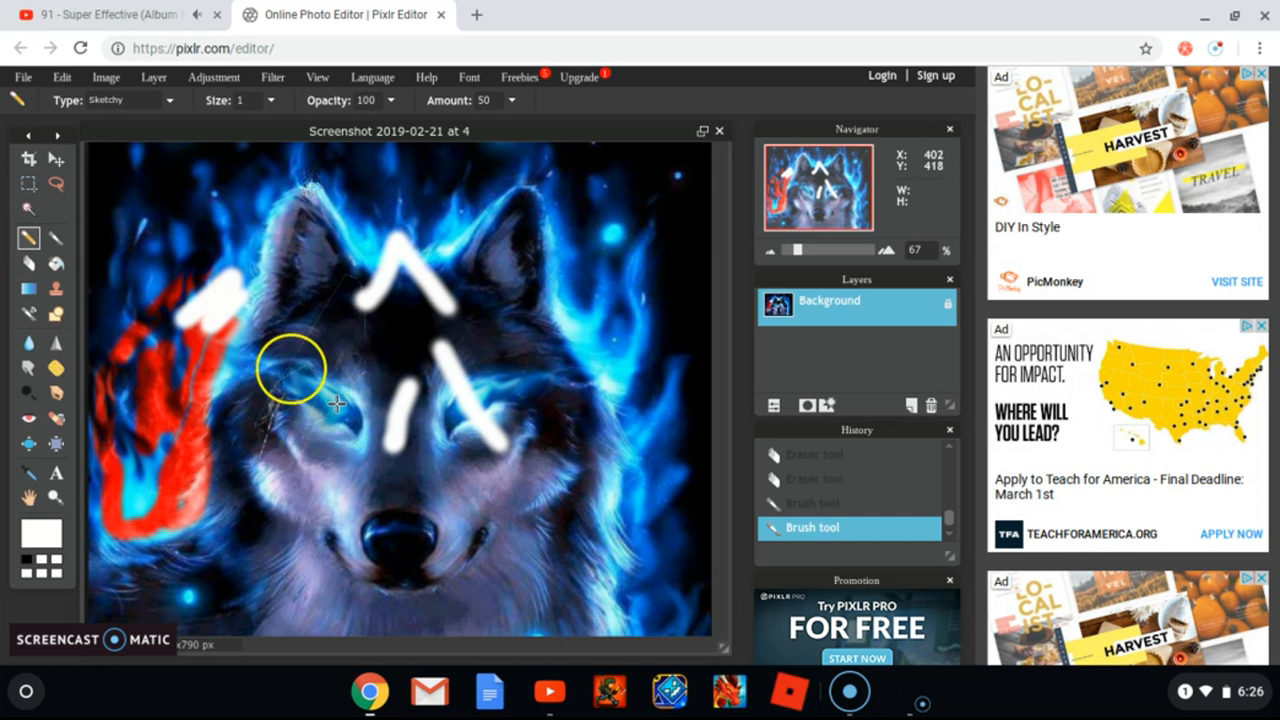
Step: Fill the image with a horizontal linear gradient from white to black at 100 opacity
left_click(28, 288)
left_click_drag(261, 219, 544, 223)
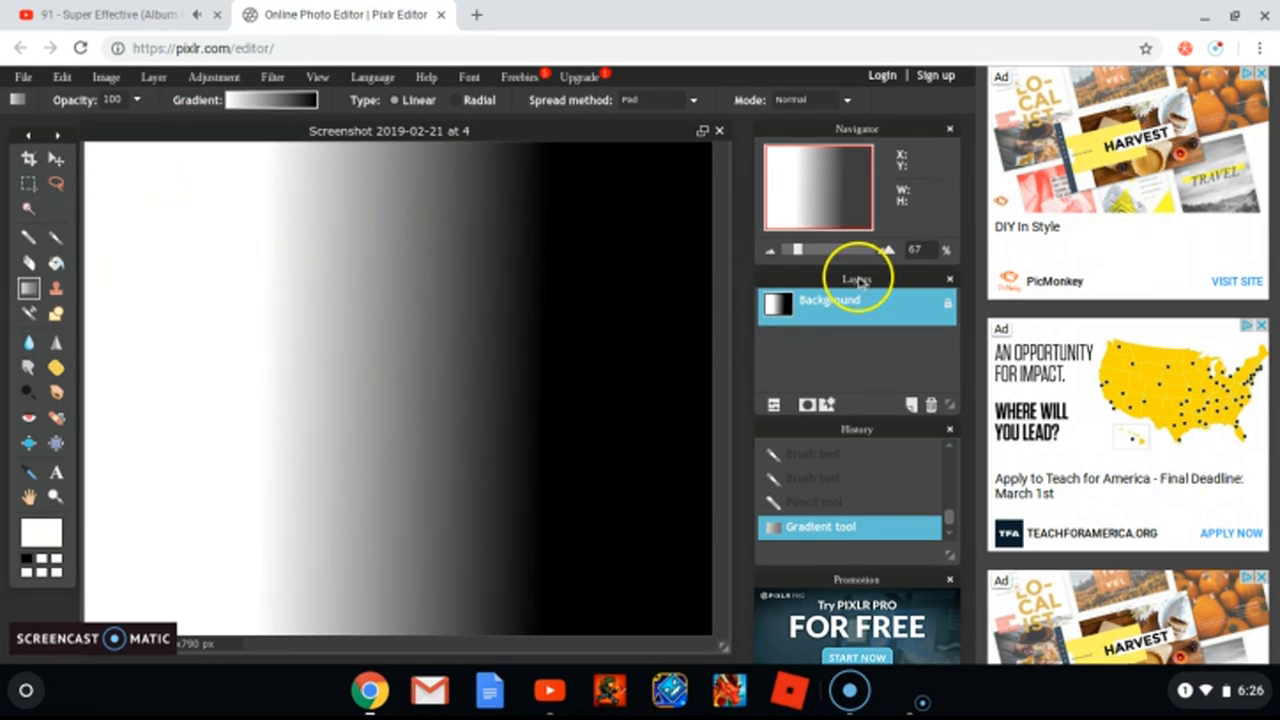
mouse_move(800, 258)
left_mouse_down()
mouse_move(777, 251)
mouse_move(797, 249)
left_mouse_up()
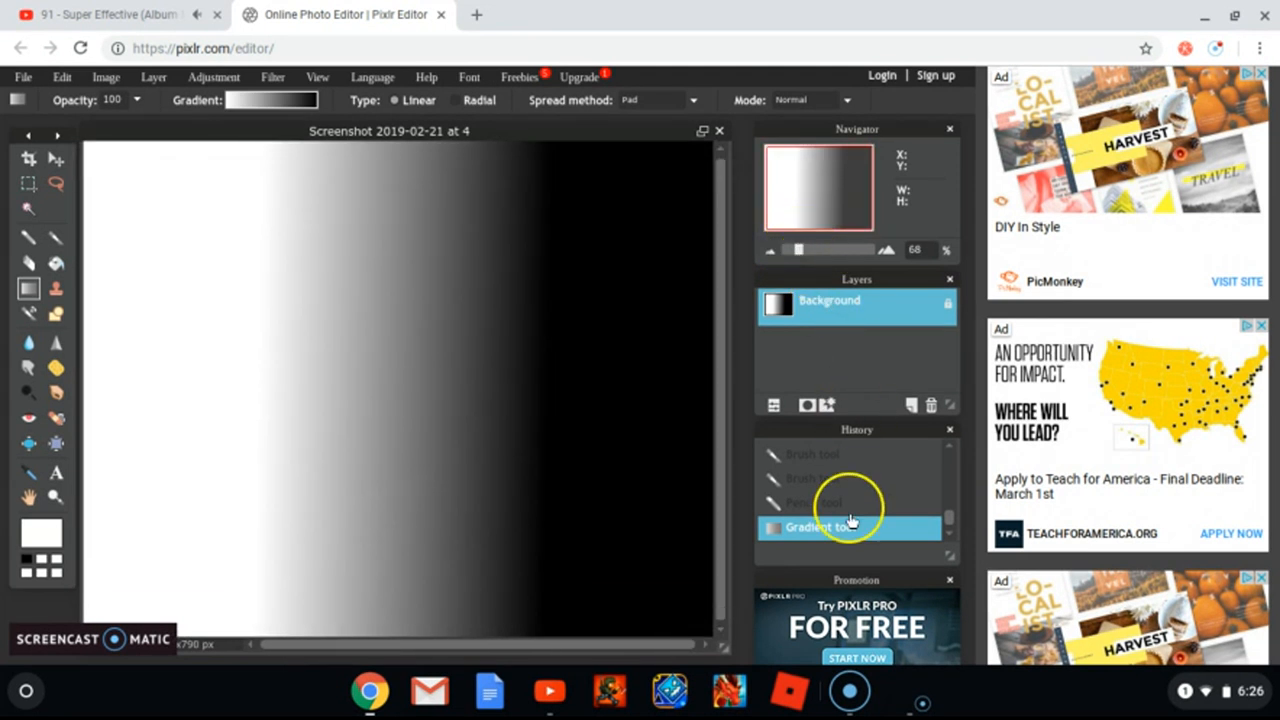
Step: Close the Promotion panel
right_click(860, 531)
left_click(876, 510)
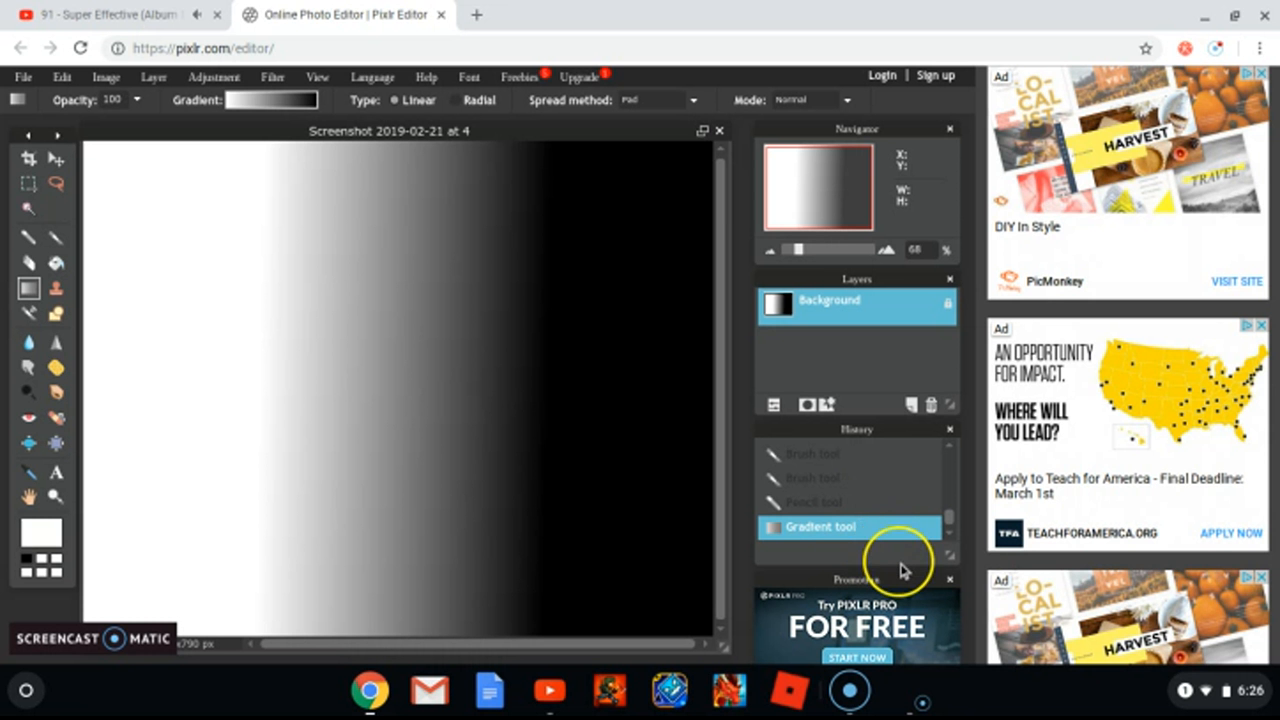
left_click(949, 582)
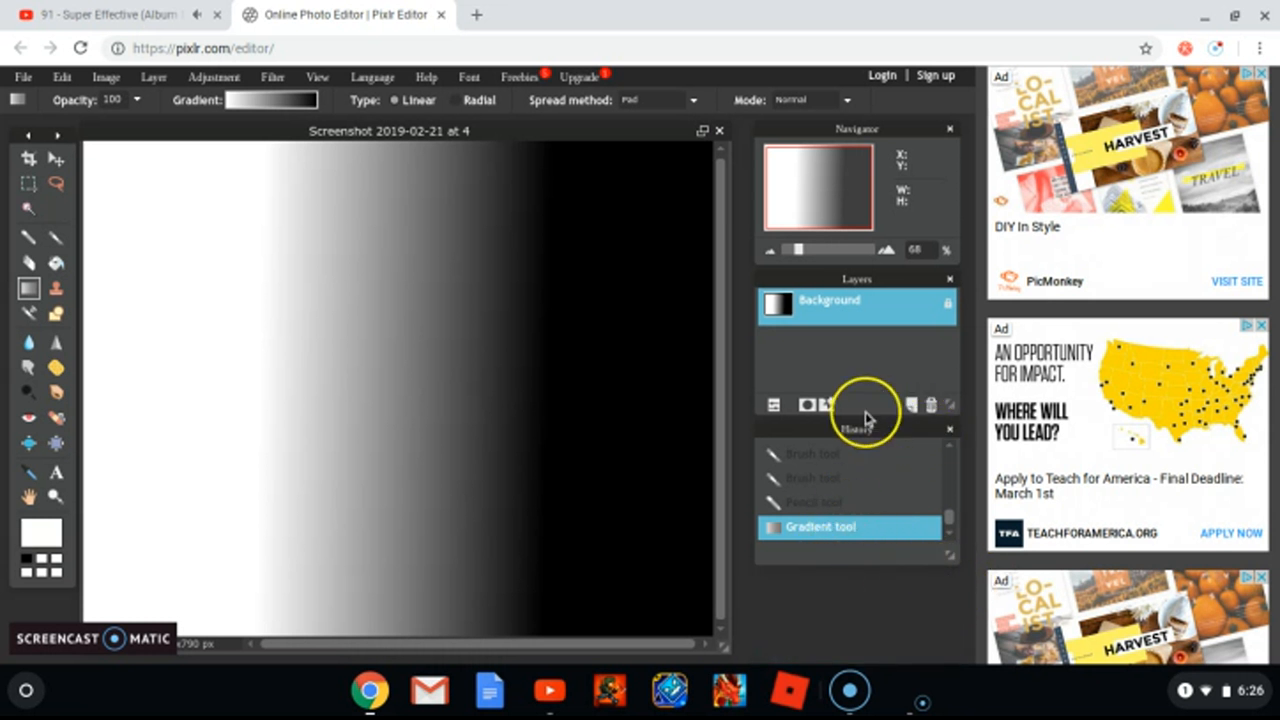
Step: Try to delete the Background layer that holds the gradient
left_click(930, 406)
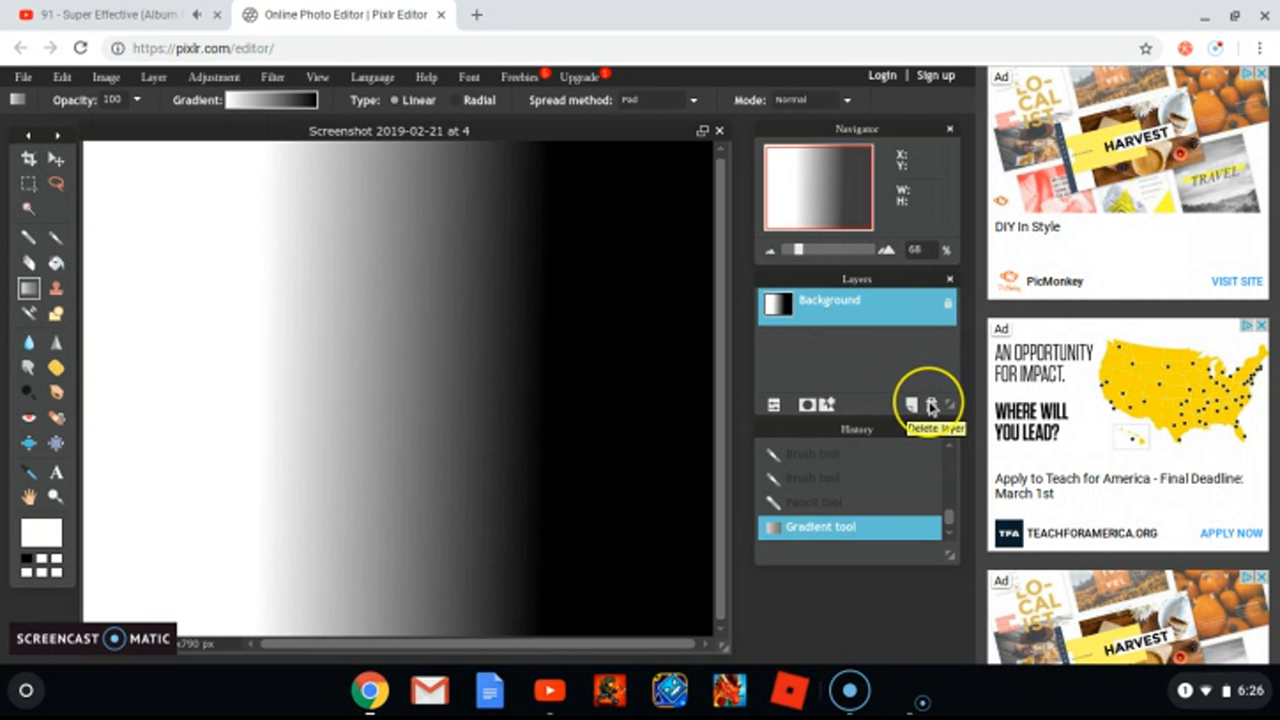
left_click(930, 405)
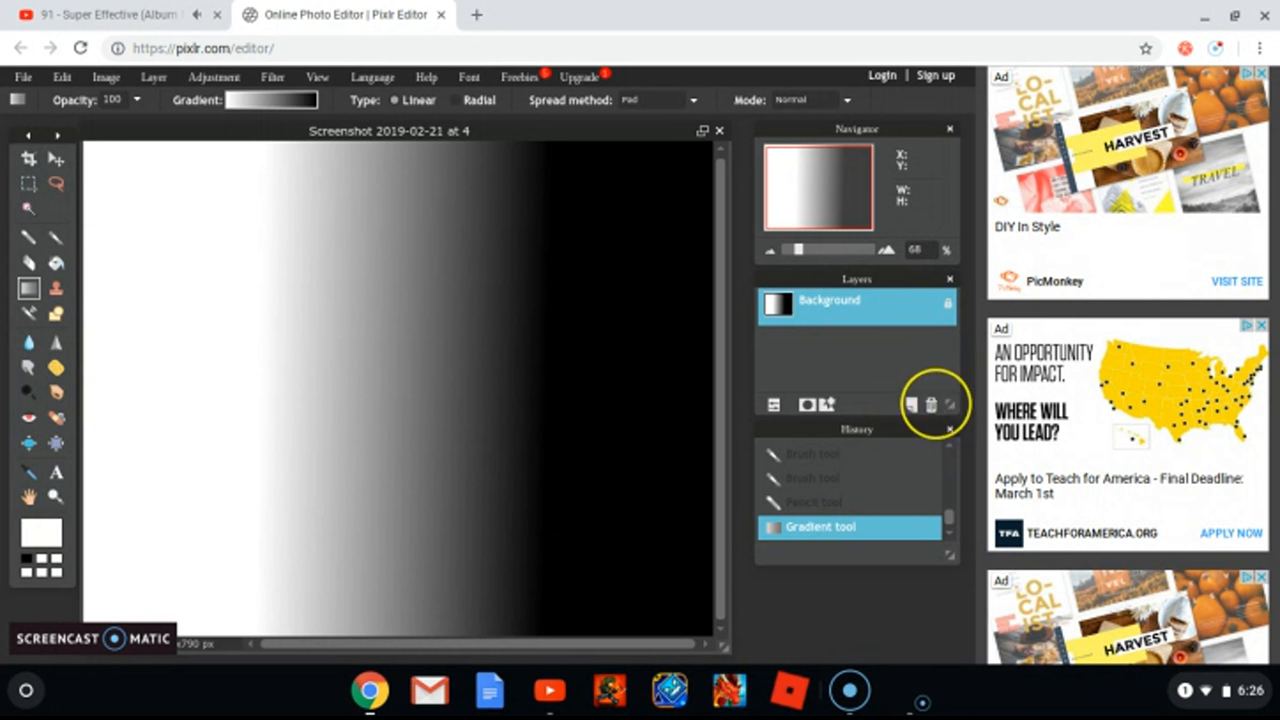
right_click(933, 408)
left_click(922, 379)
left_click(934, 407)
left_click_drag(801, 250, 951, 246)
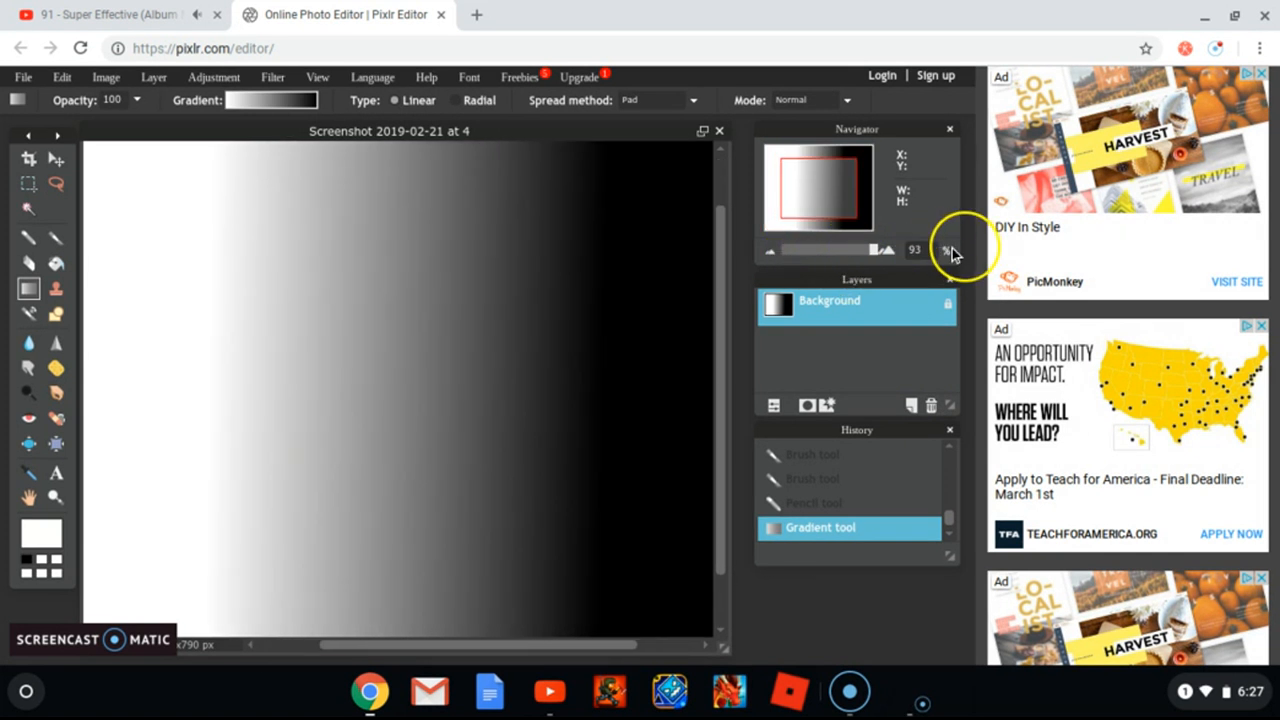
left_click_drag(808, 258, 866, 251)
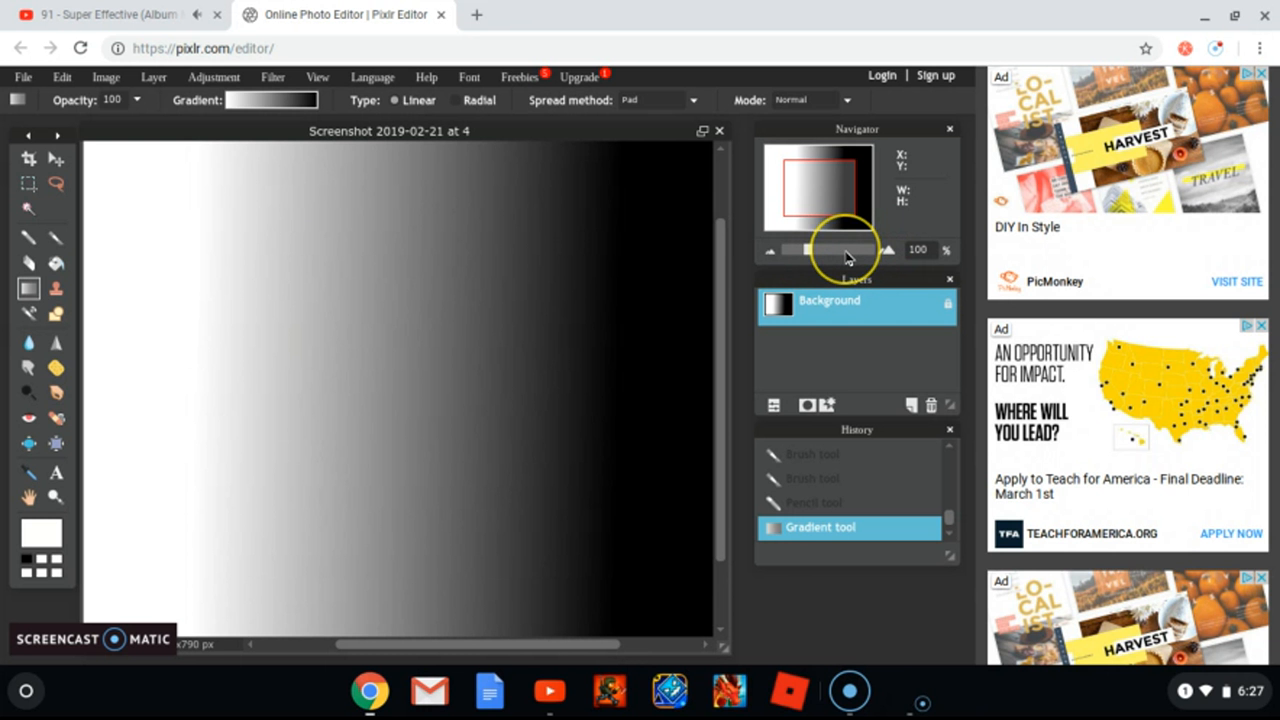
left_click(834, 253)
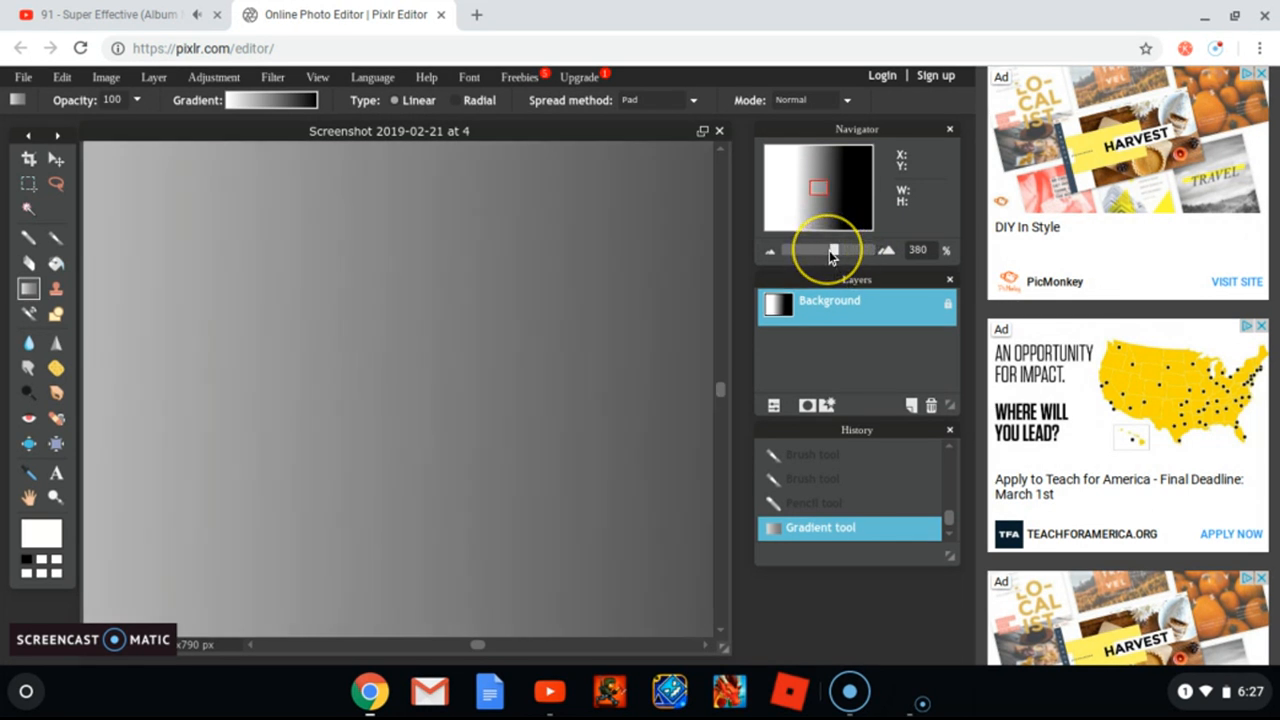
left_click(812, 252)
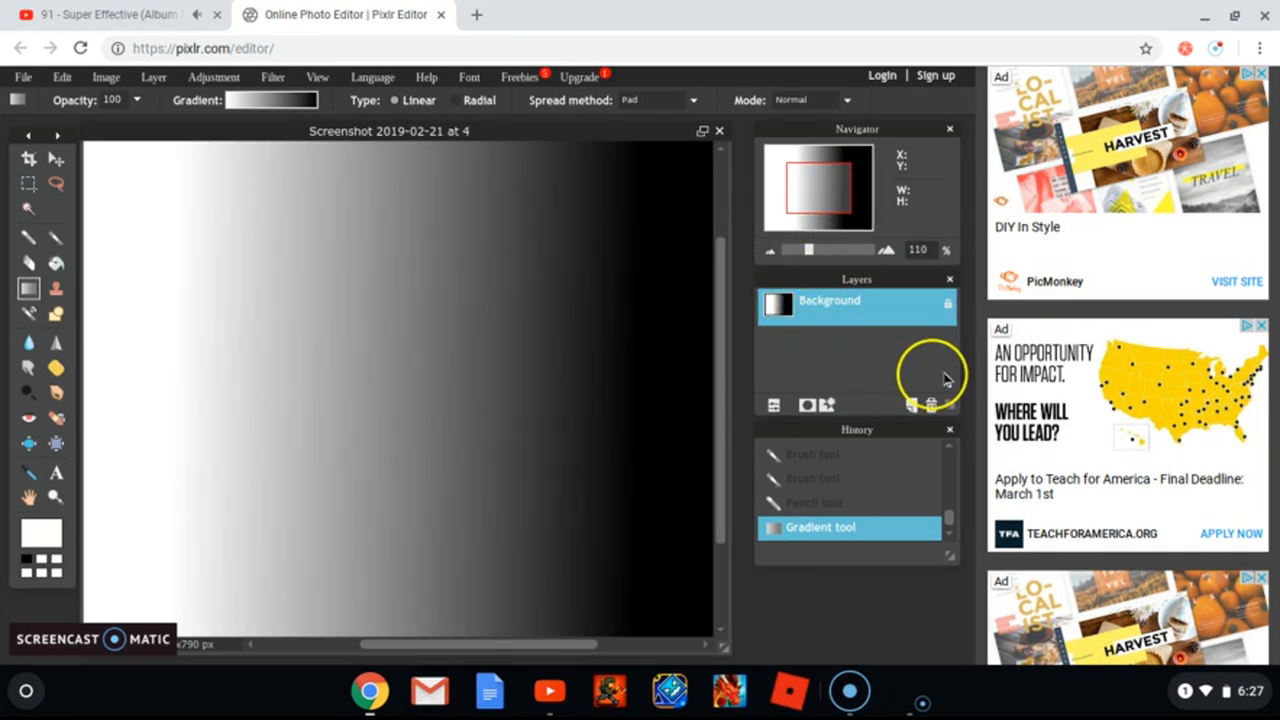
Step: Unlock the Background layer and exit the editor, leaving the site without saving the gradient image
double_click(948, 306)
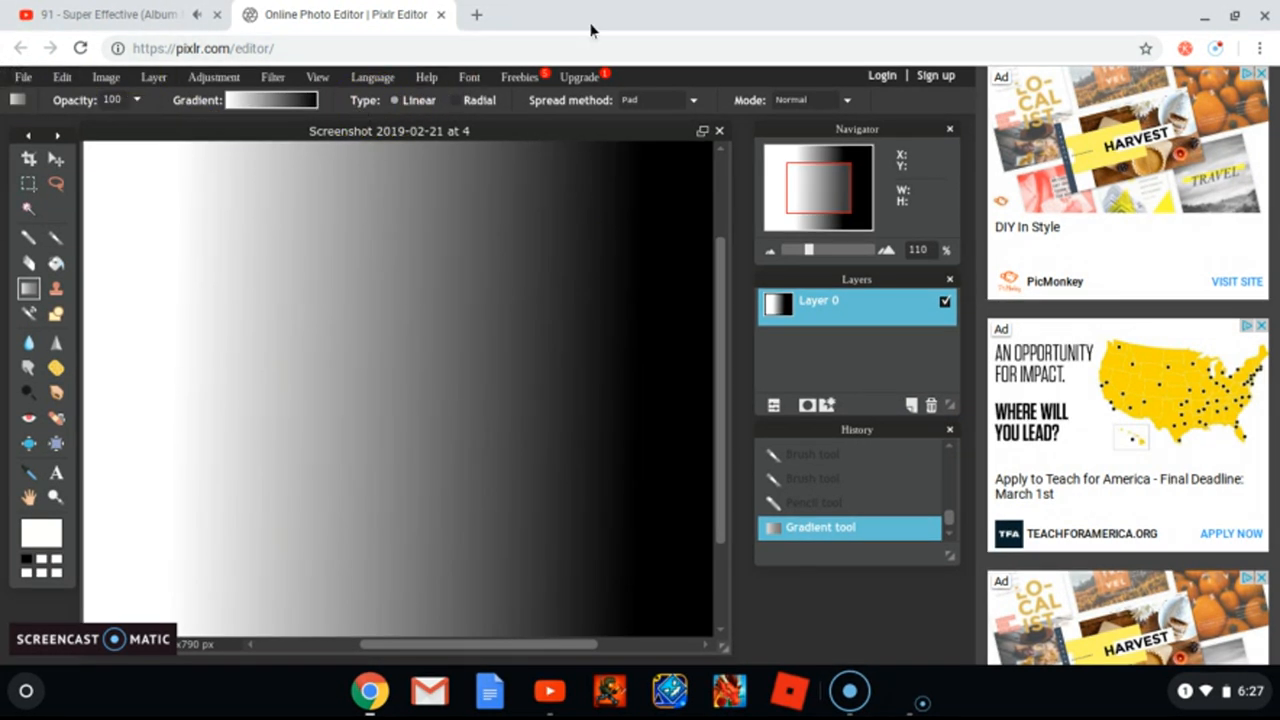
left_click(24, 77)
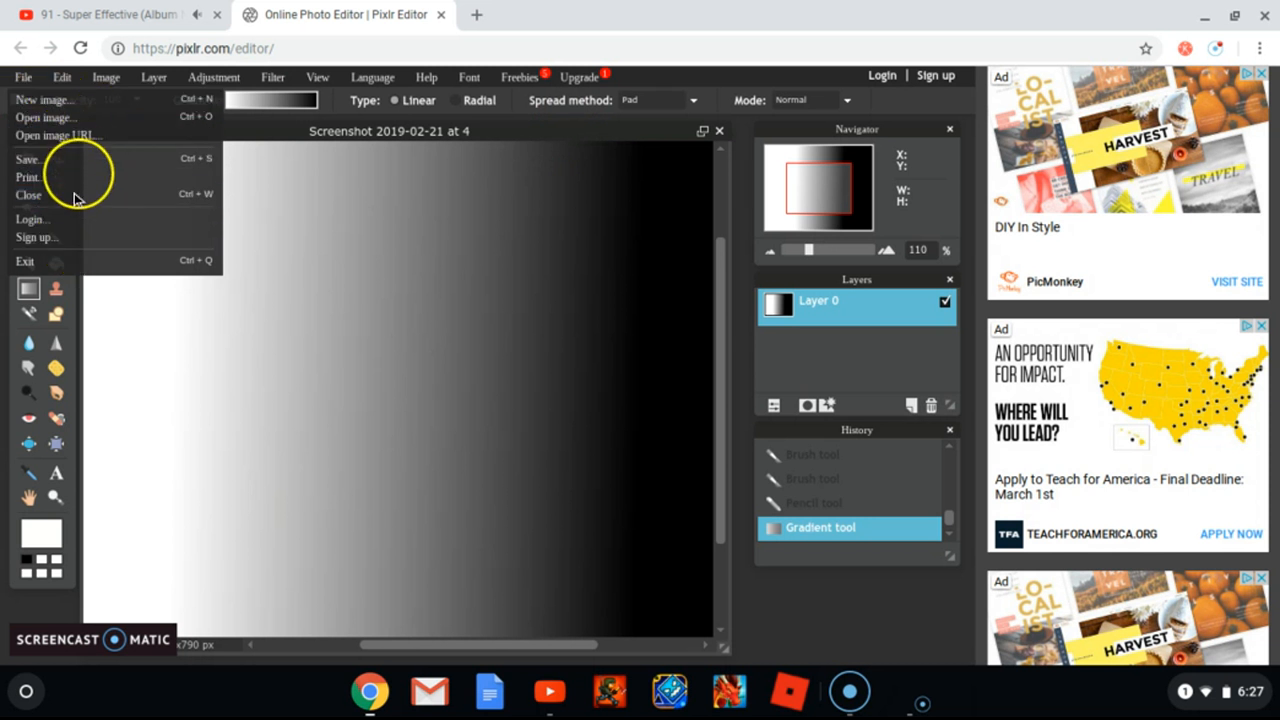
left_click(84, 262)
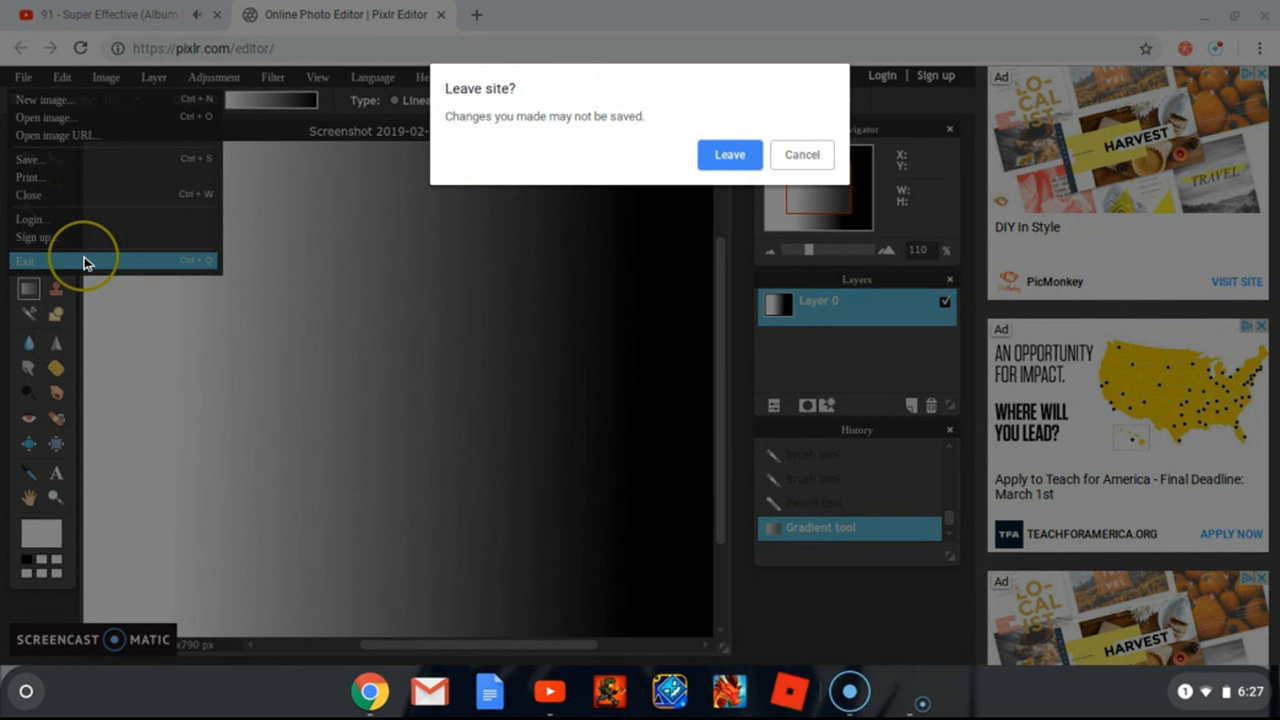
left_click(720, 160)
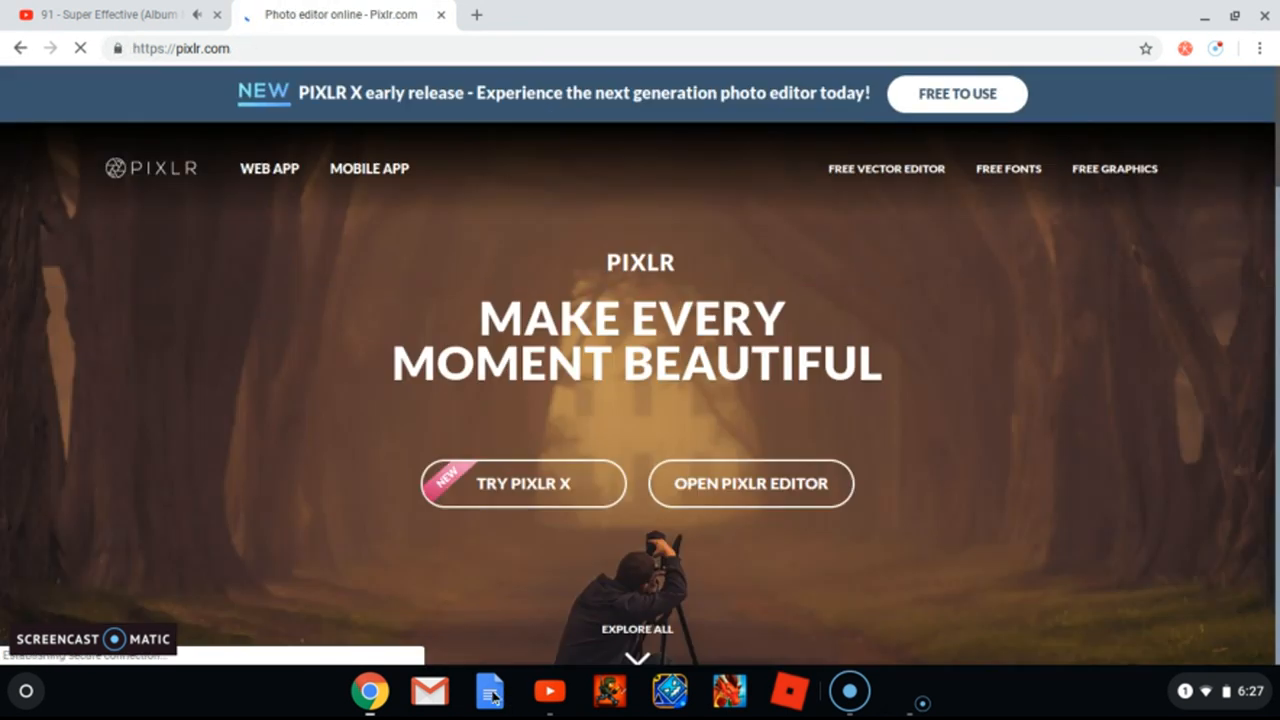
left_click(493, 688)
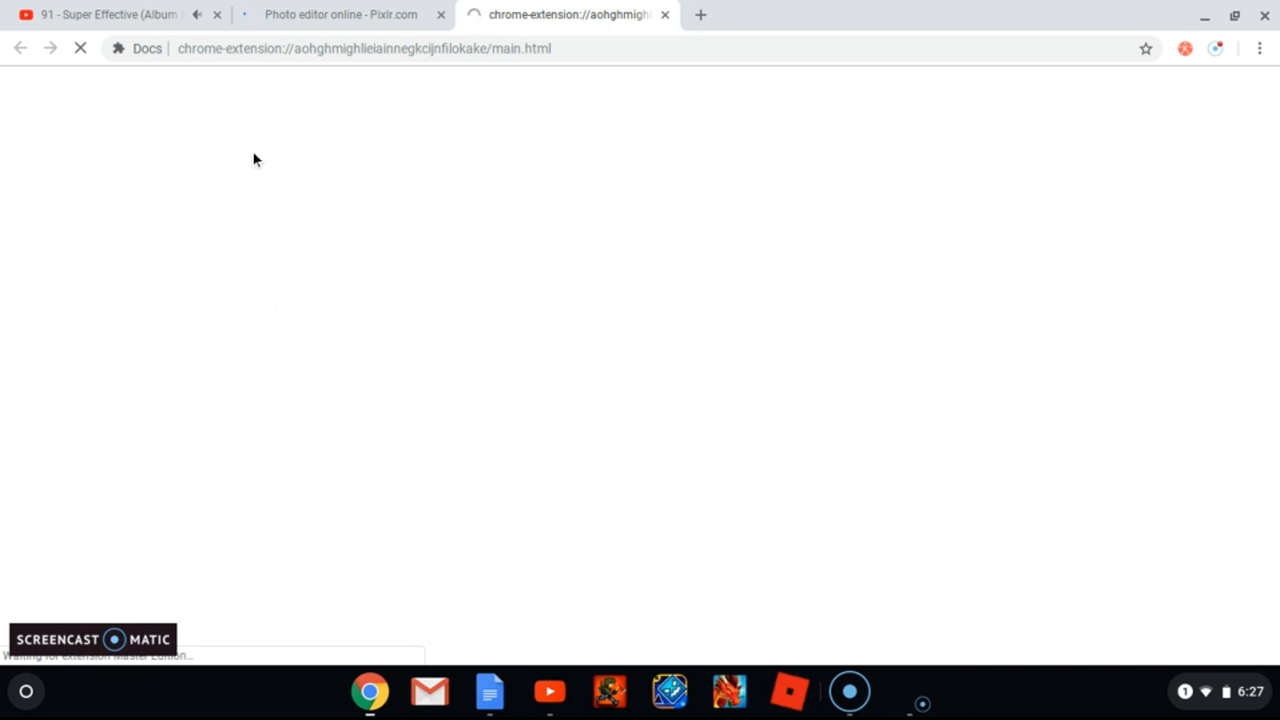
left_click(651, 50)
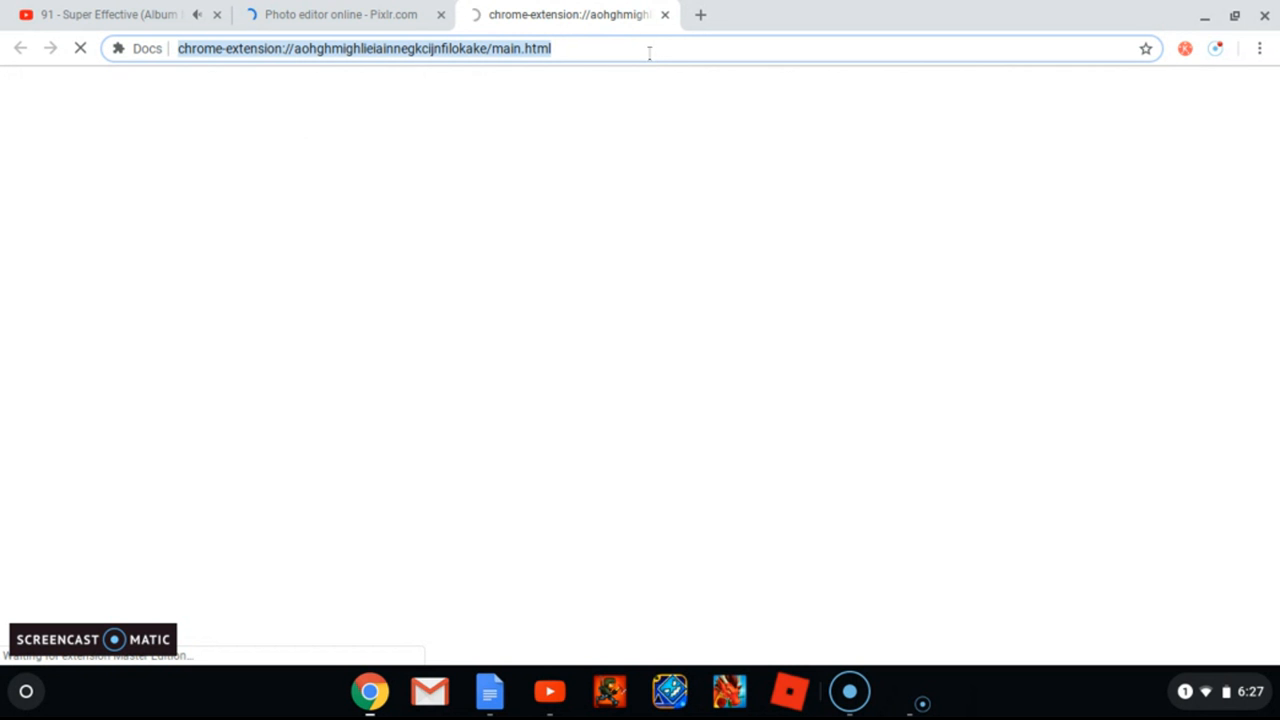
left_click(663, 15)
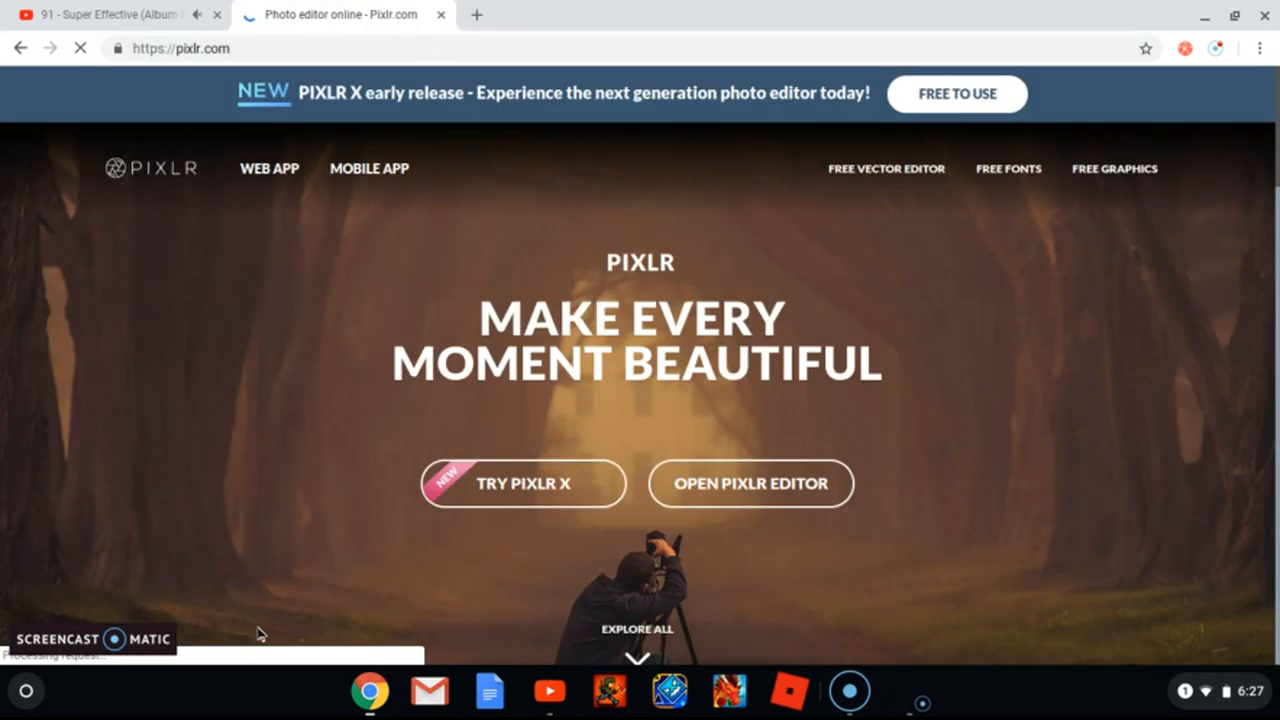
Step: Open a new browser tab and start a closing message in the address field with "Now that I have"
left_click(474, 14)
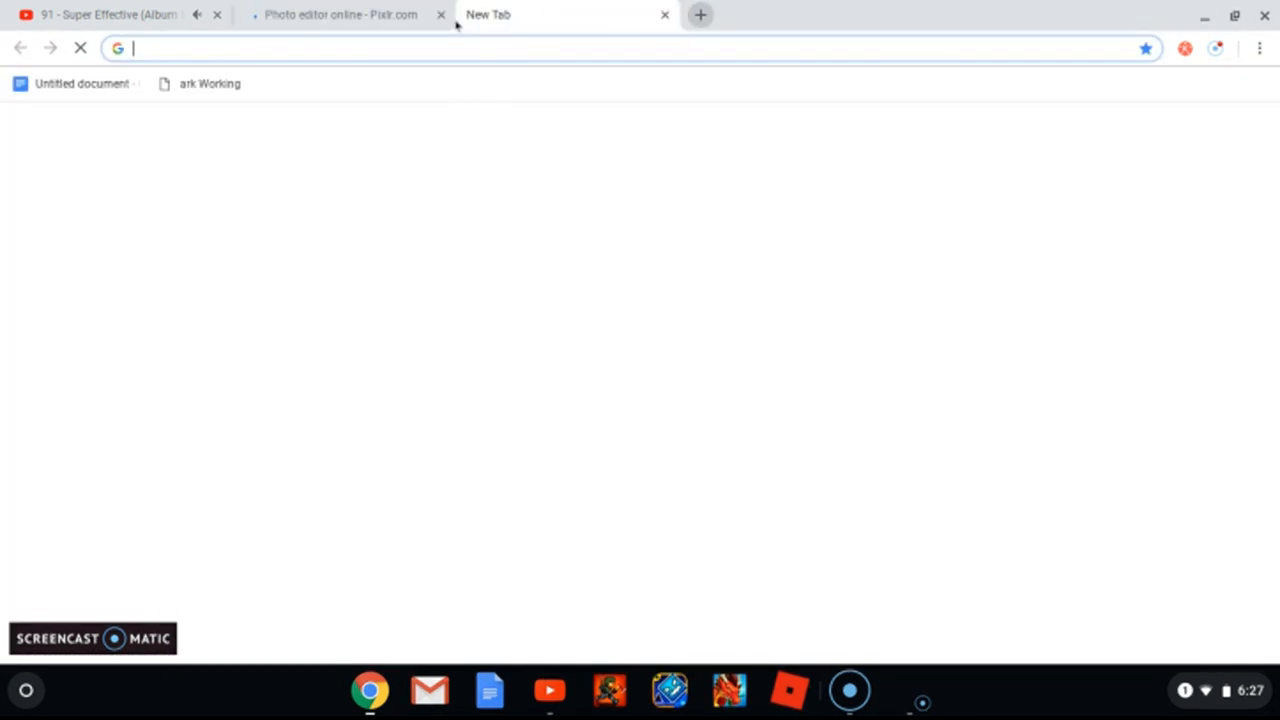
type("Now ")
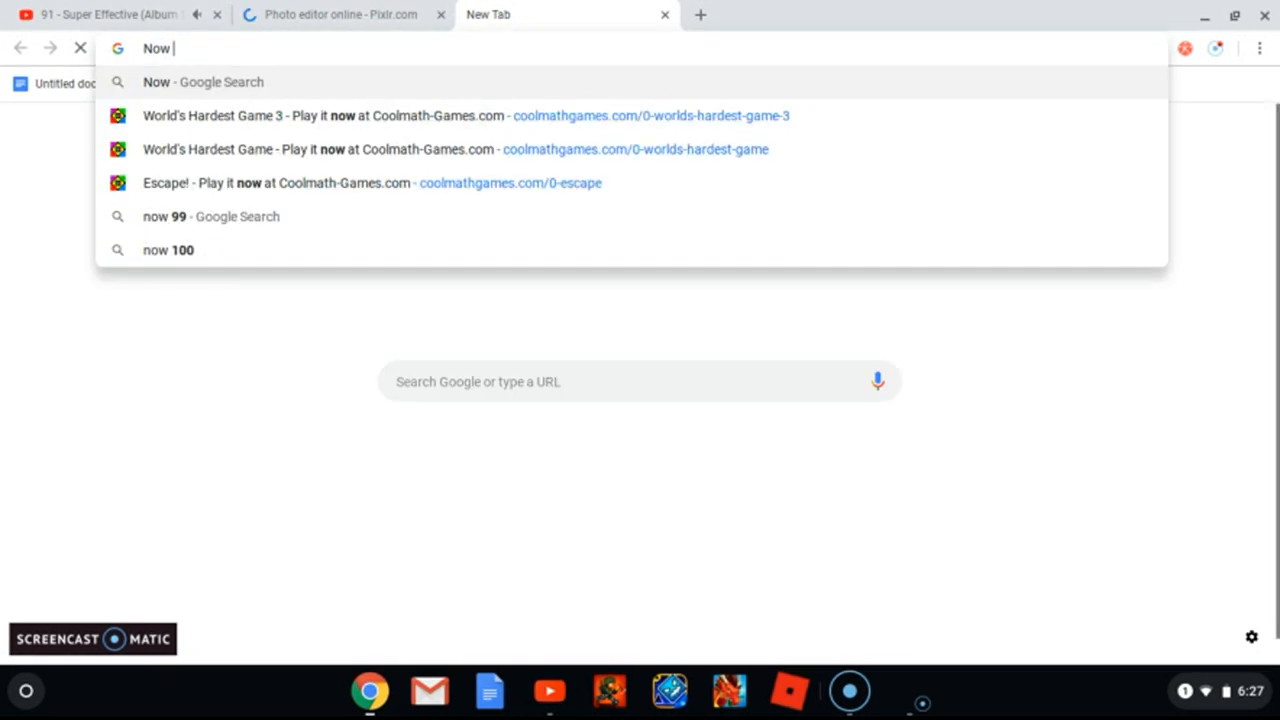
type("that")
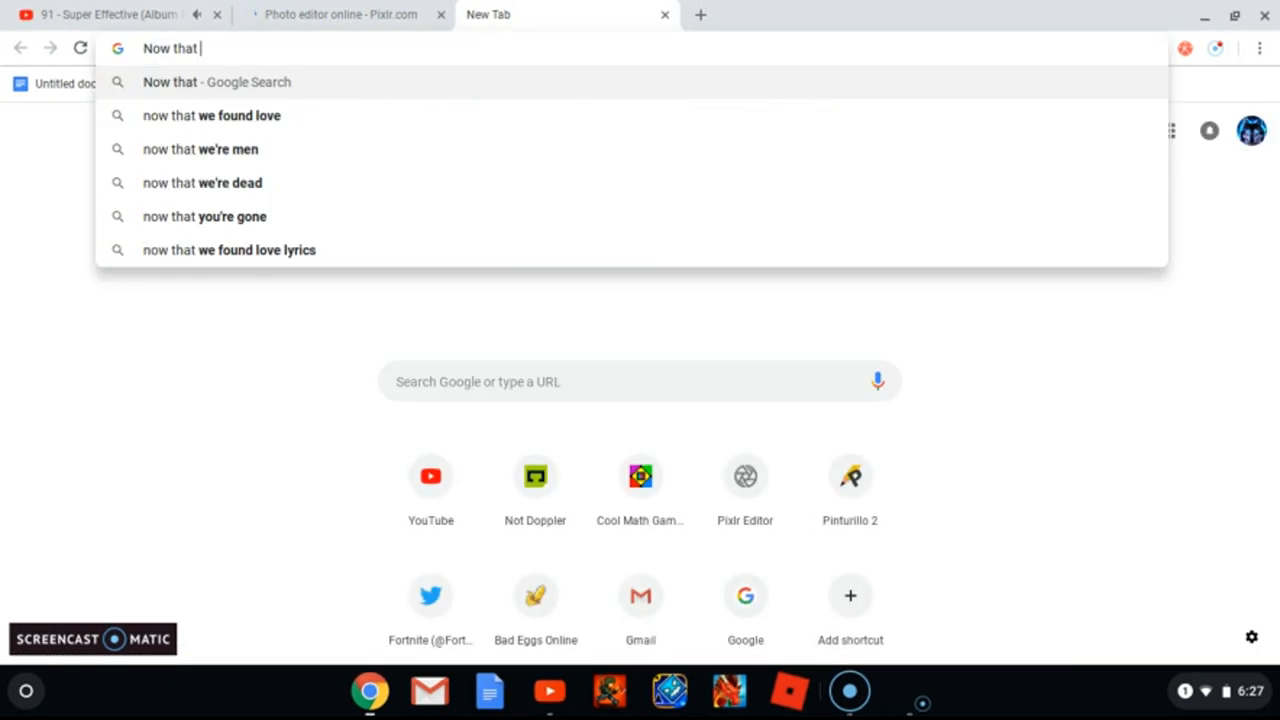
type(" I have")
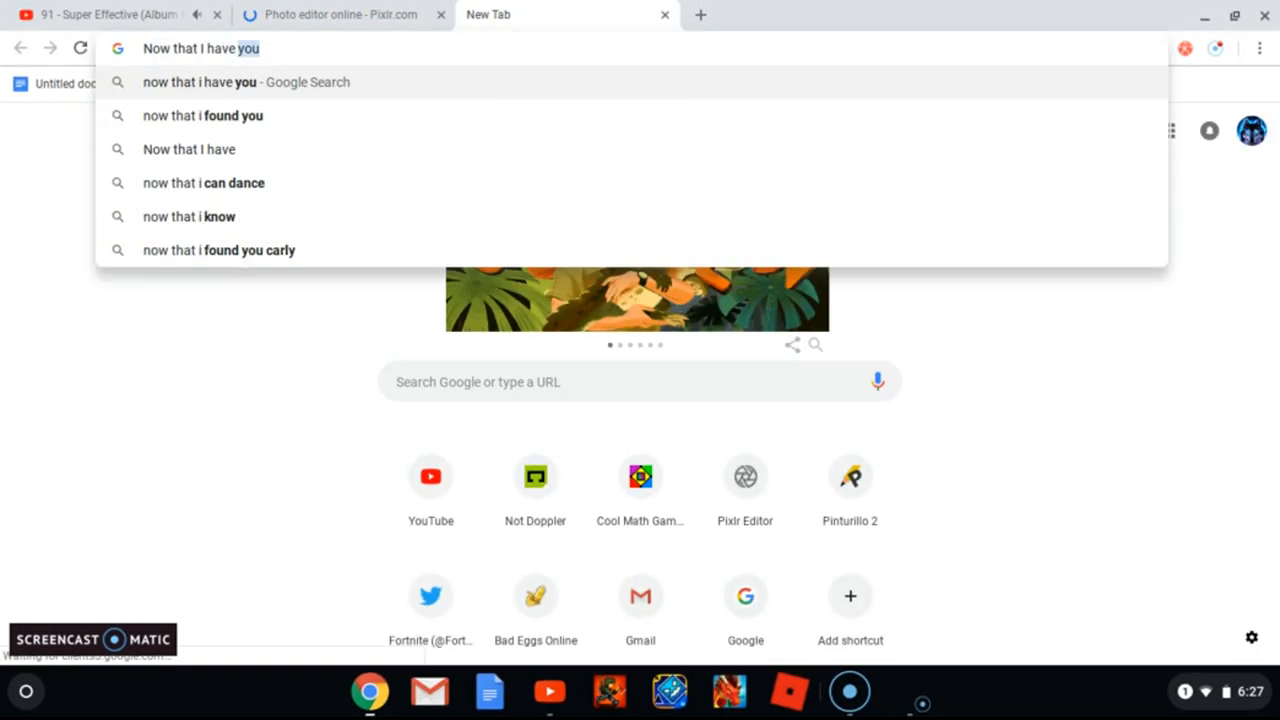
type(" fi")
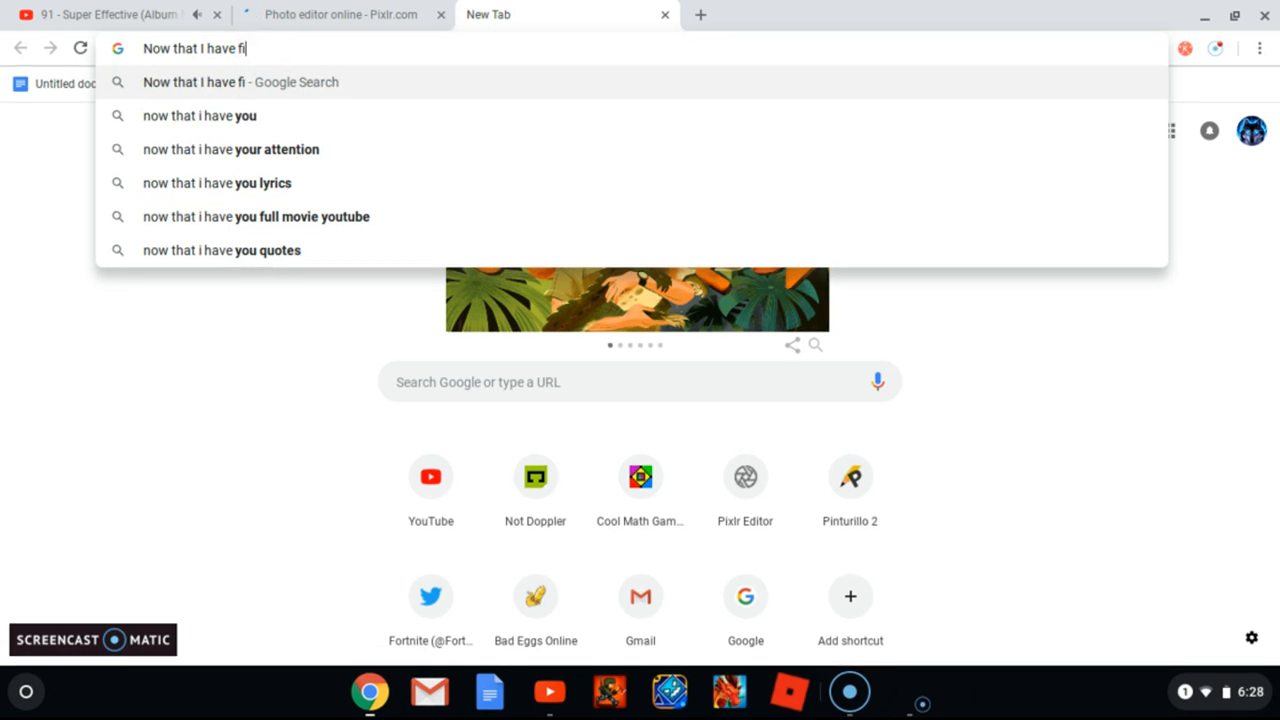
type("gured ou")
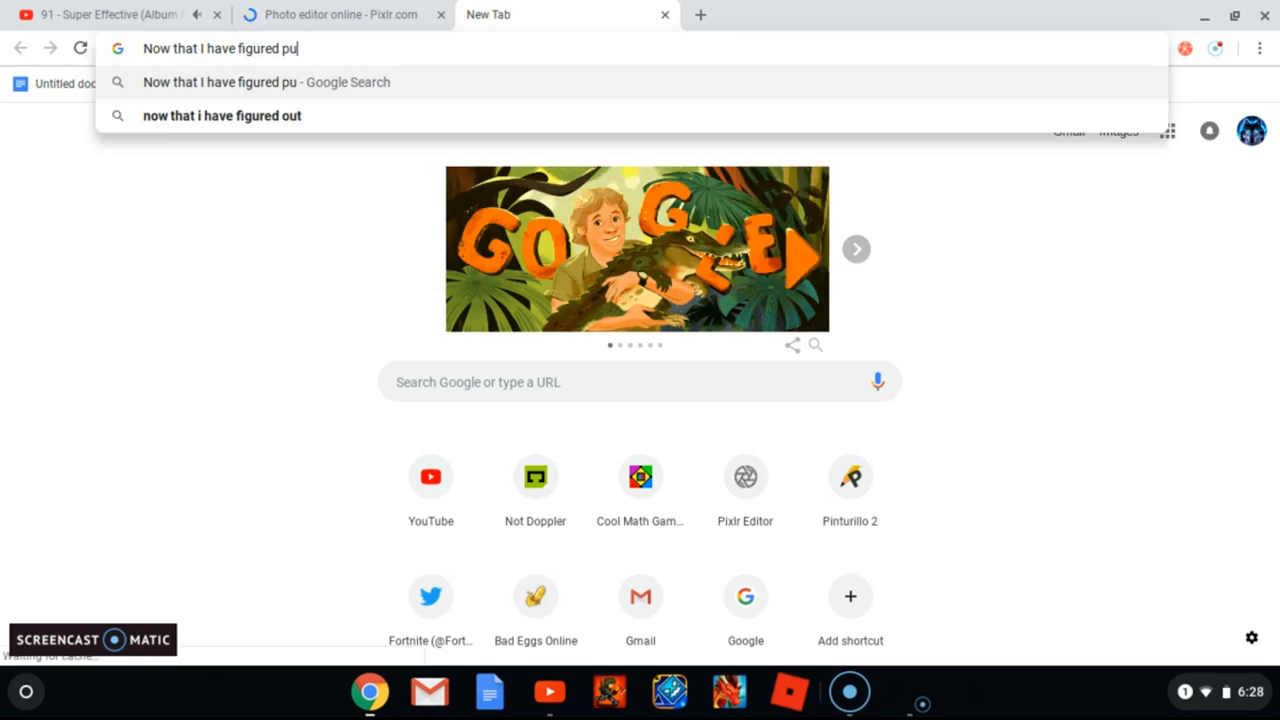
key("BackSpace")
key("BackSpace")
key("BackSpace")
key("BackSpace")
key("BackSpace")
key("BackSpace")
key("BackSpace")
key("BackSpace")
key("BackSpace")
Step: Continue the message in the address field with "showed you what most of the Editor tools do"
type("showed you w")
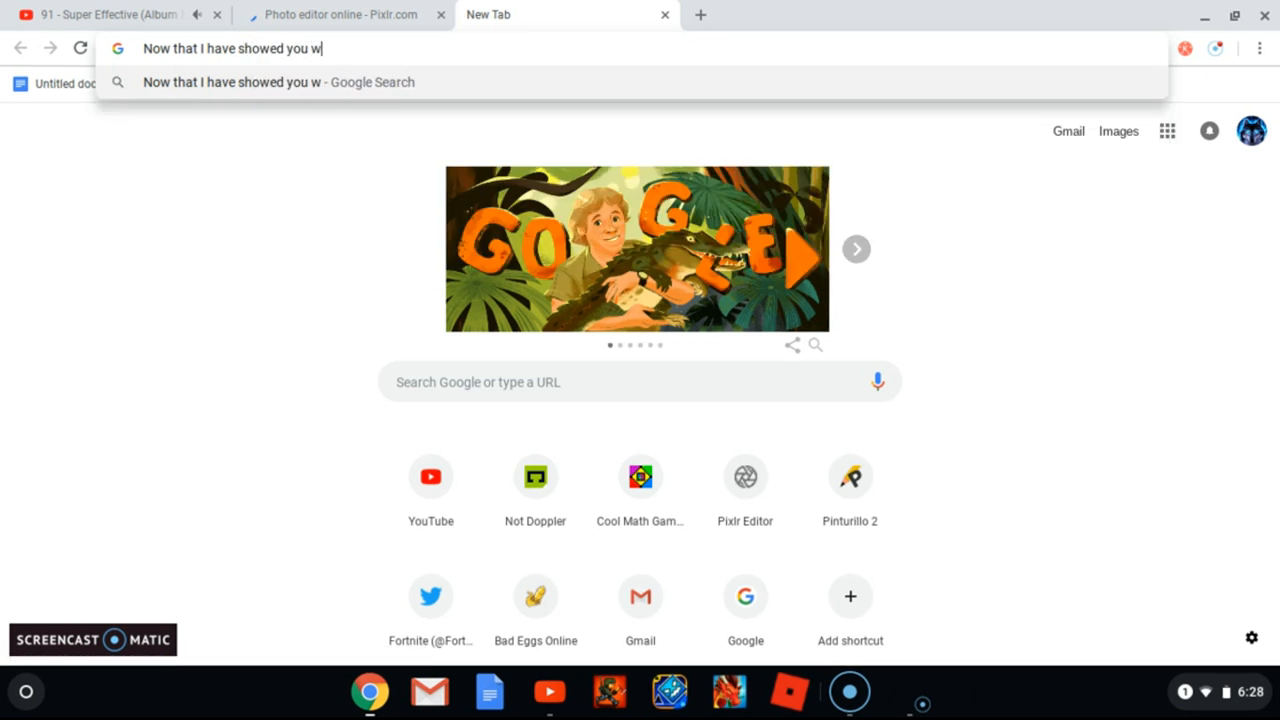
type("hat mi")
key("BackSpace")
type("os")
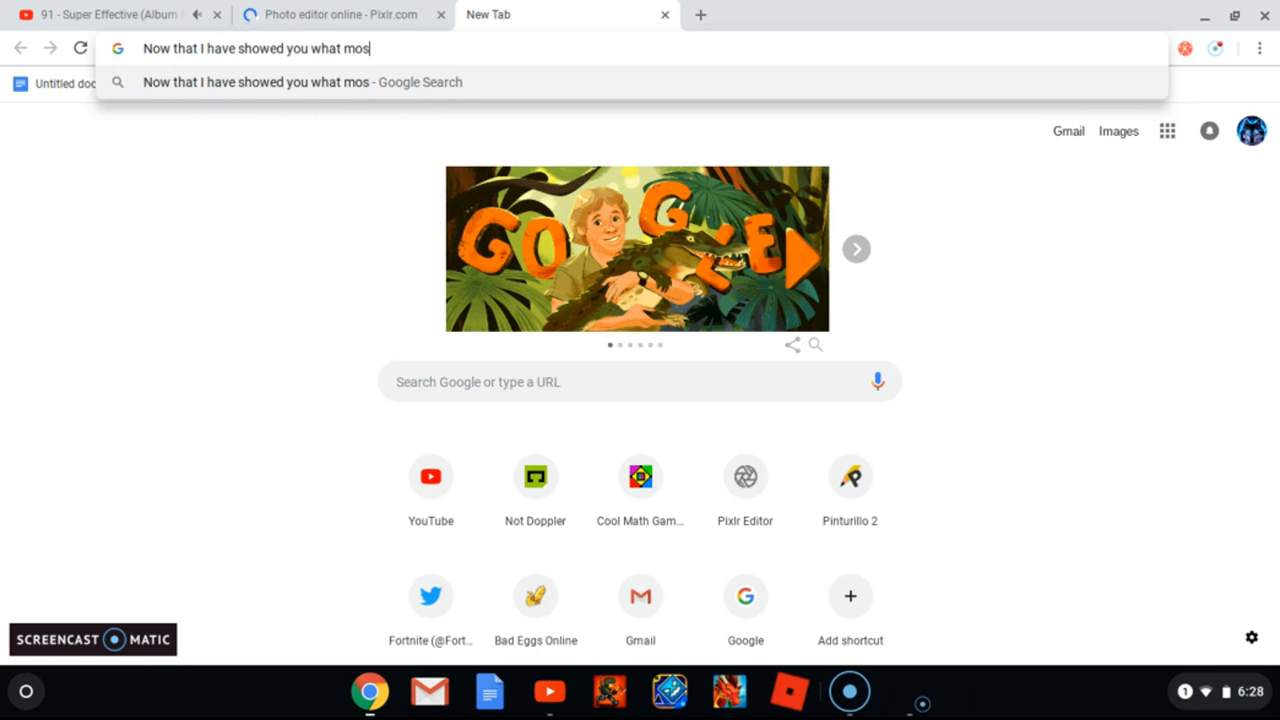
type("t of the")
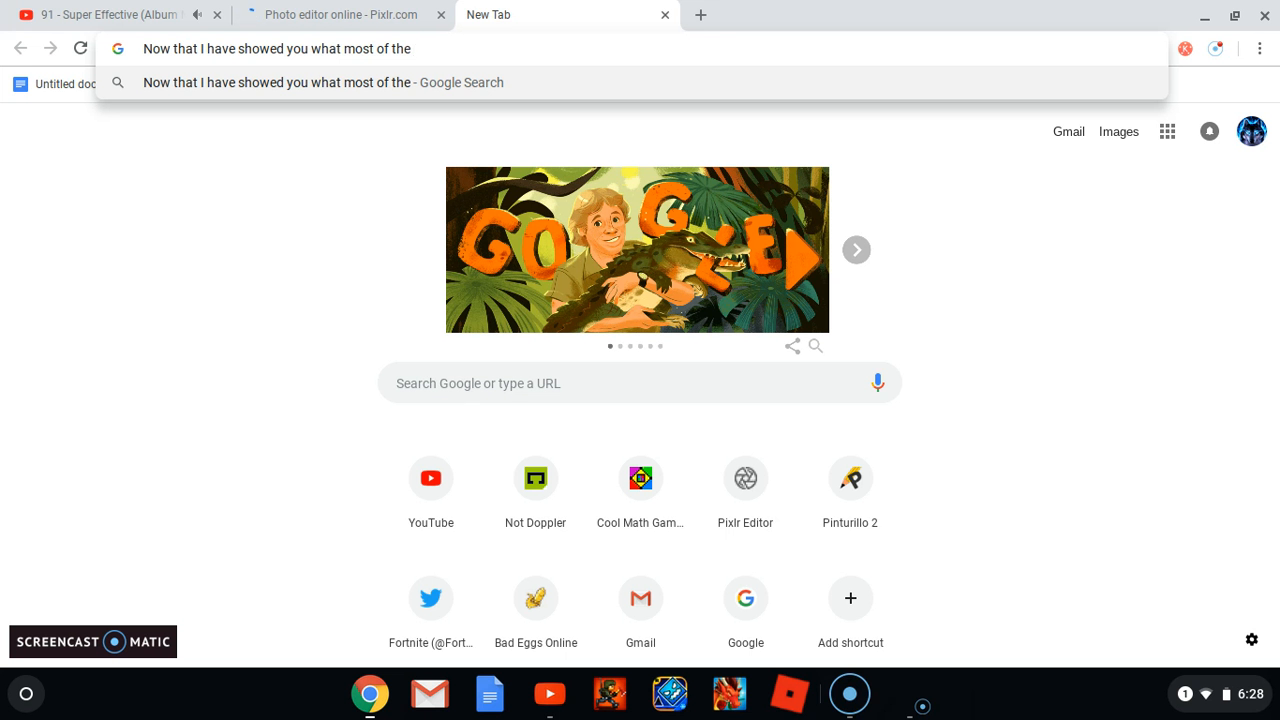
type(" t")
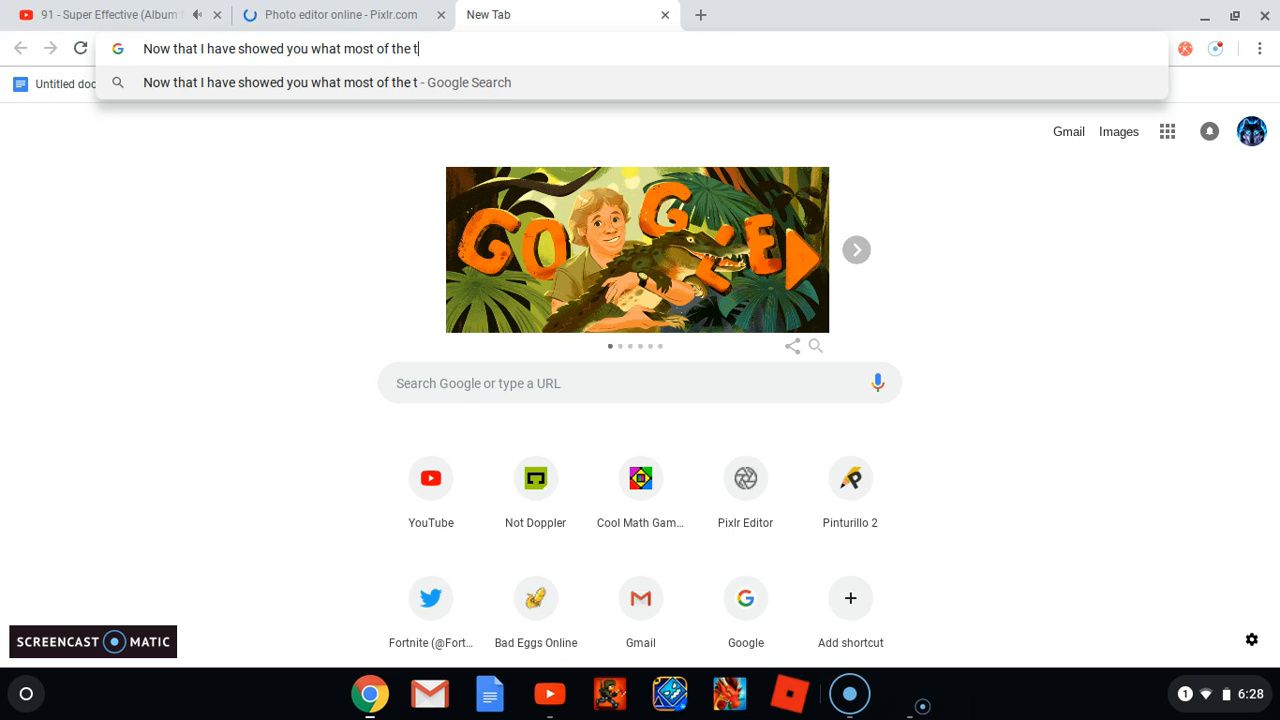
type("Edo")
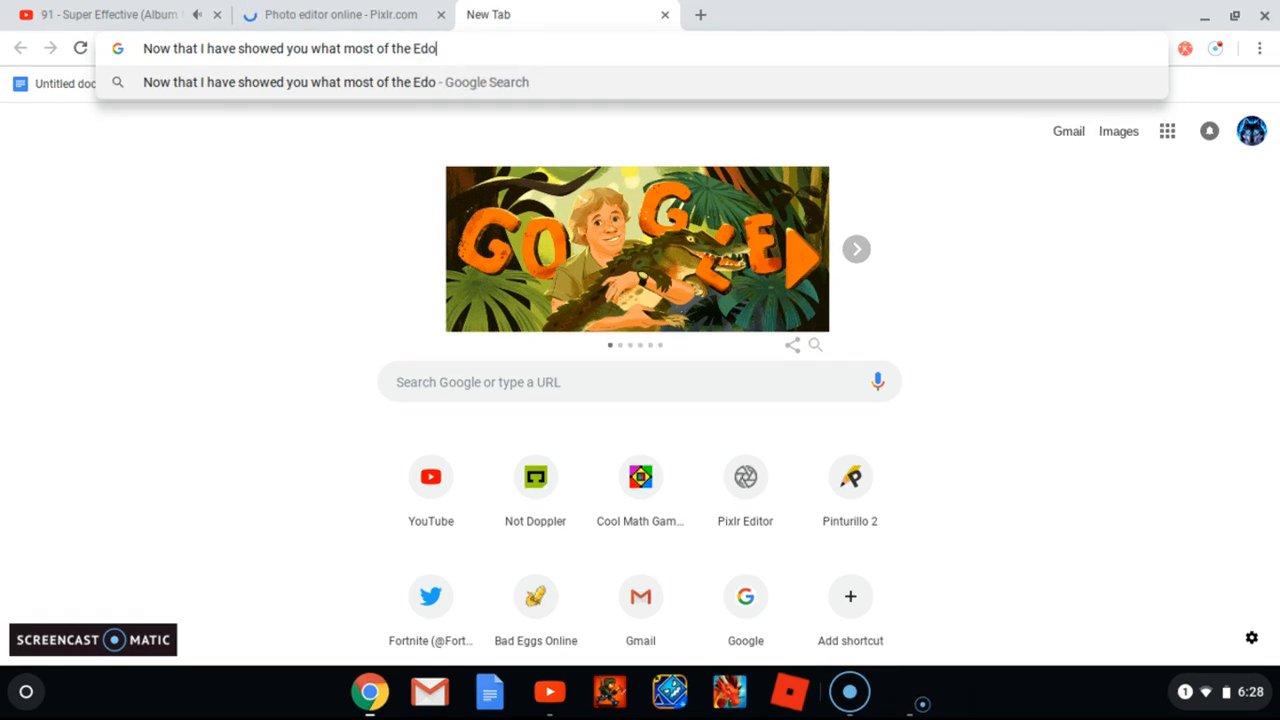
key("BackSpace")
type("itor ")
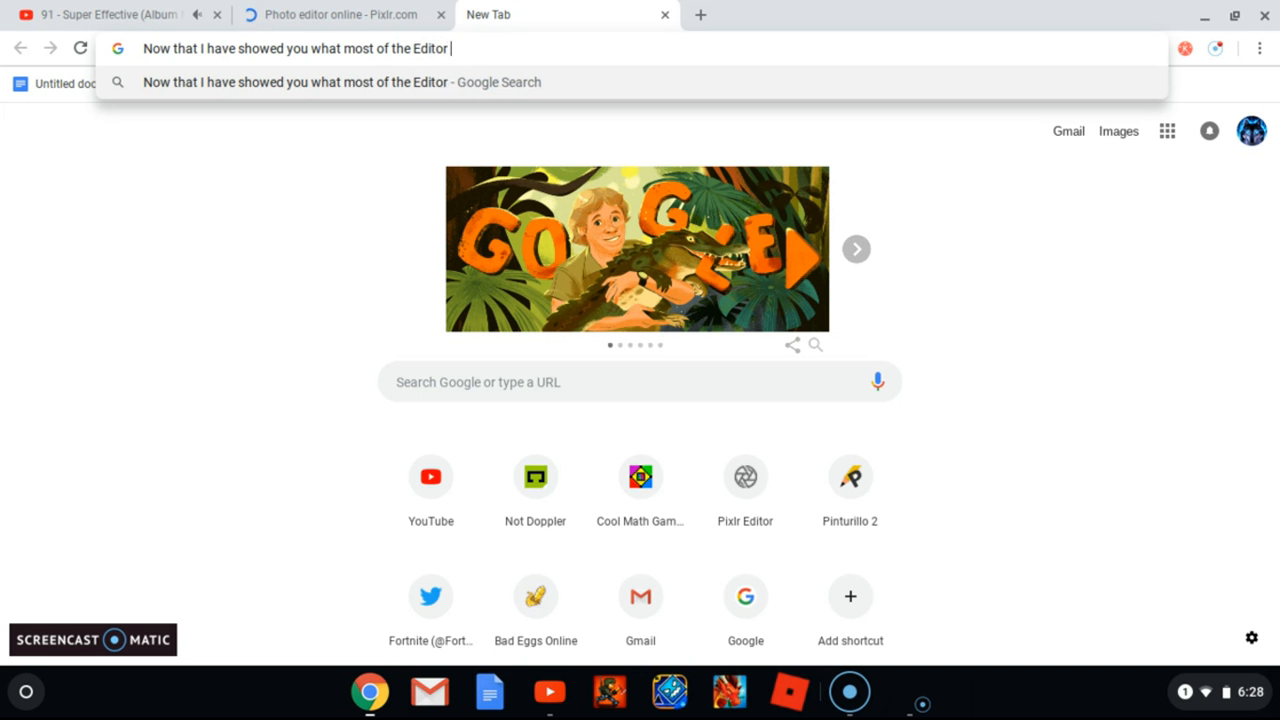
type("tools do")
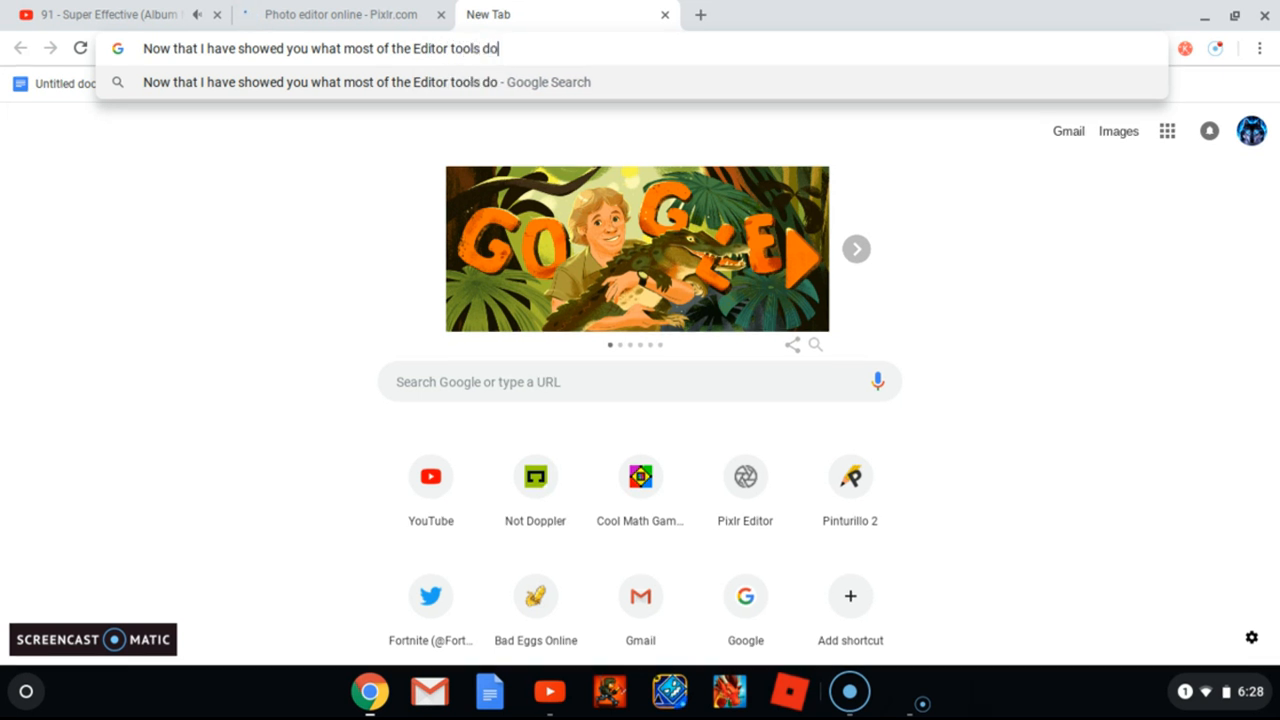
Step: Extend the message with ", in the next video, I will show you an actual edit..."
type(", in the next")
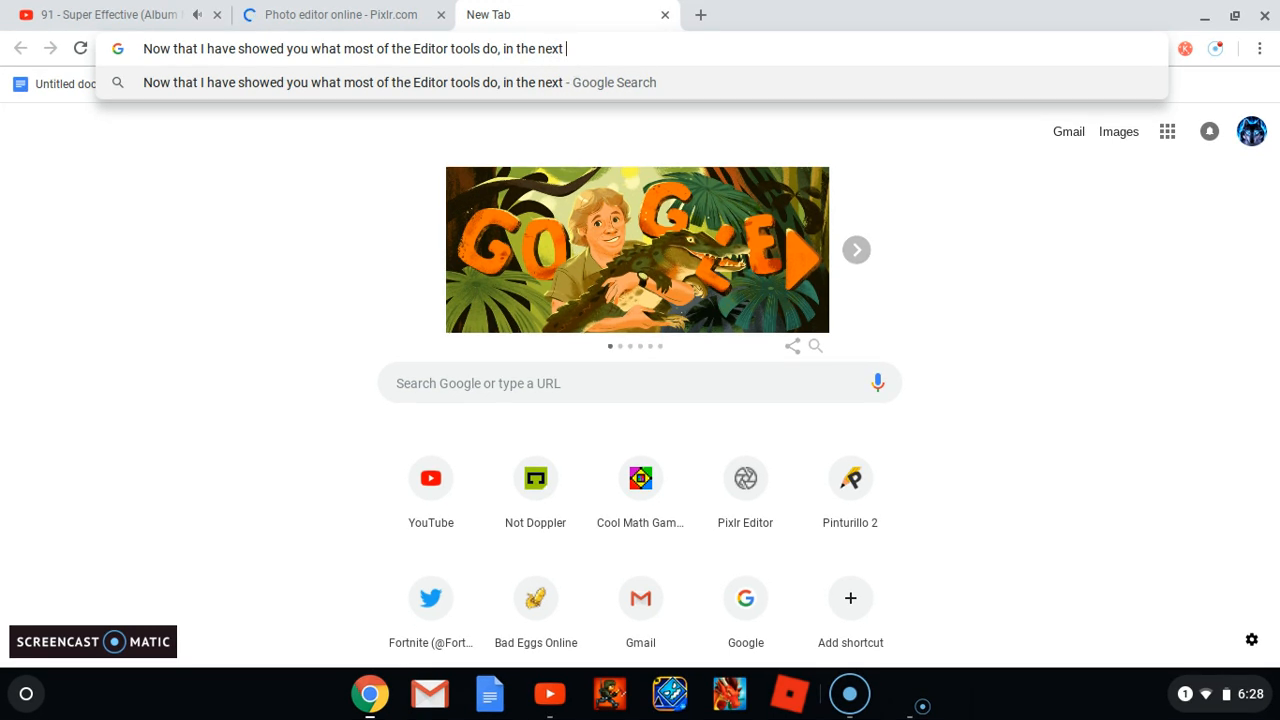
type(" v")
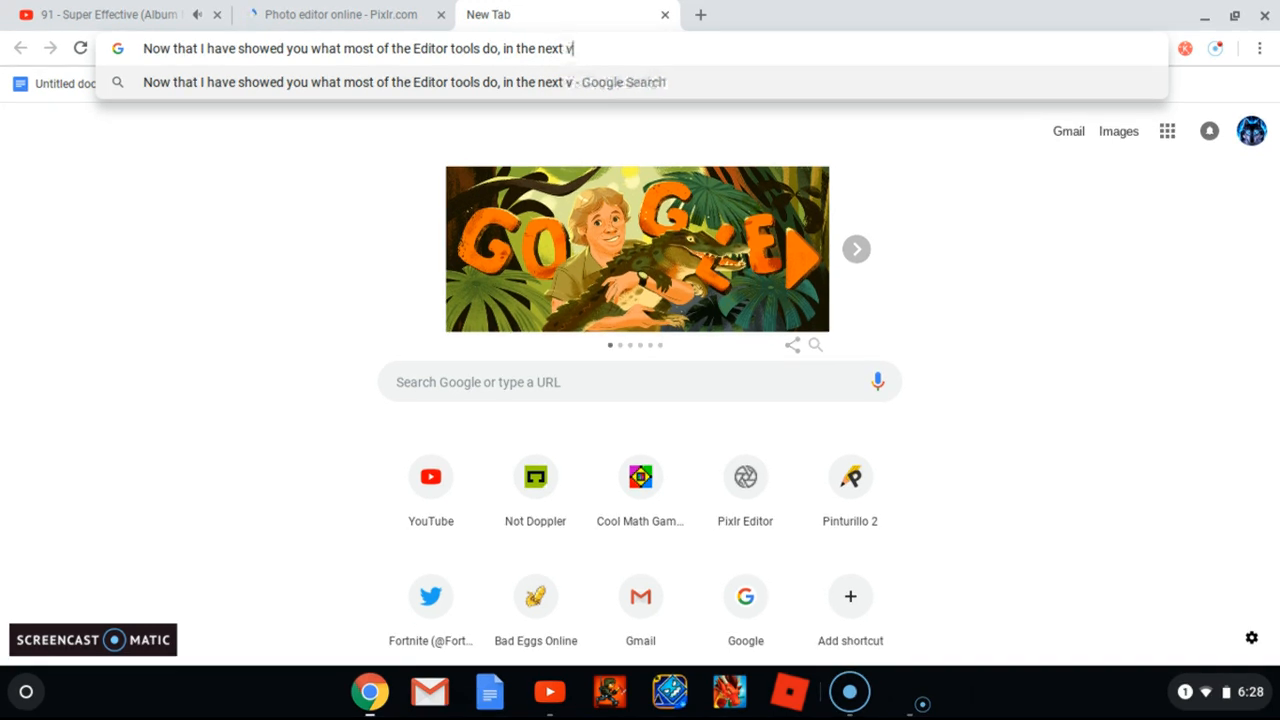
type("ideo, i wil")
key("BackSpace")
key("BackSpace")
key("BackSpace")
key("BackSpace")
key("BackSpace")
type("I will show you an actual edit ")
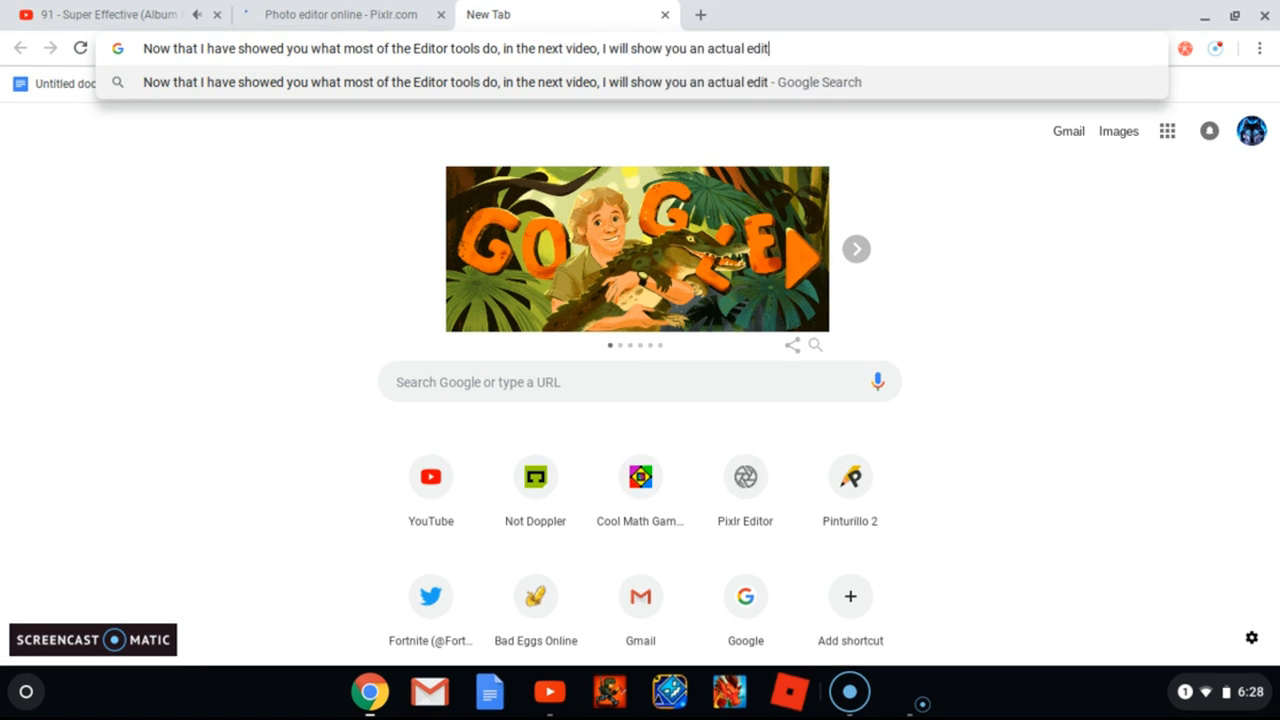
type("...")
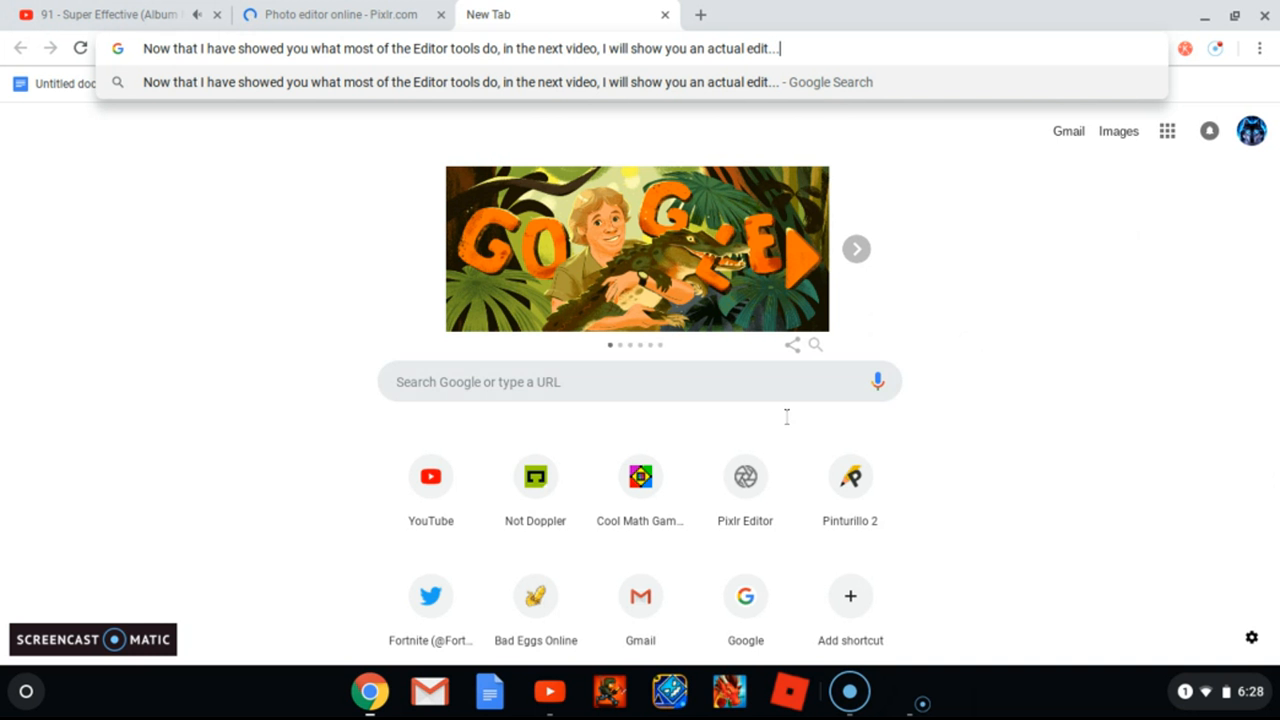
Step: Add the farewell "bye sharks!" to the end of the message
type(" bye sh")
type("atr")
key("BackSpace")
key("BackSpace")
type("rks!")
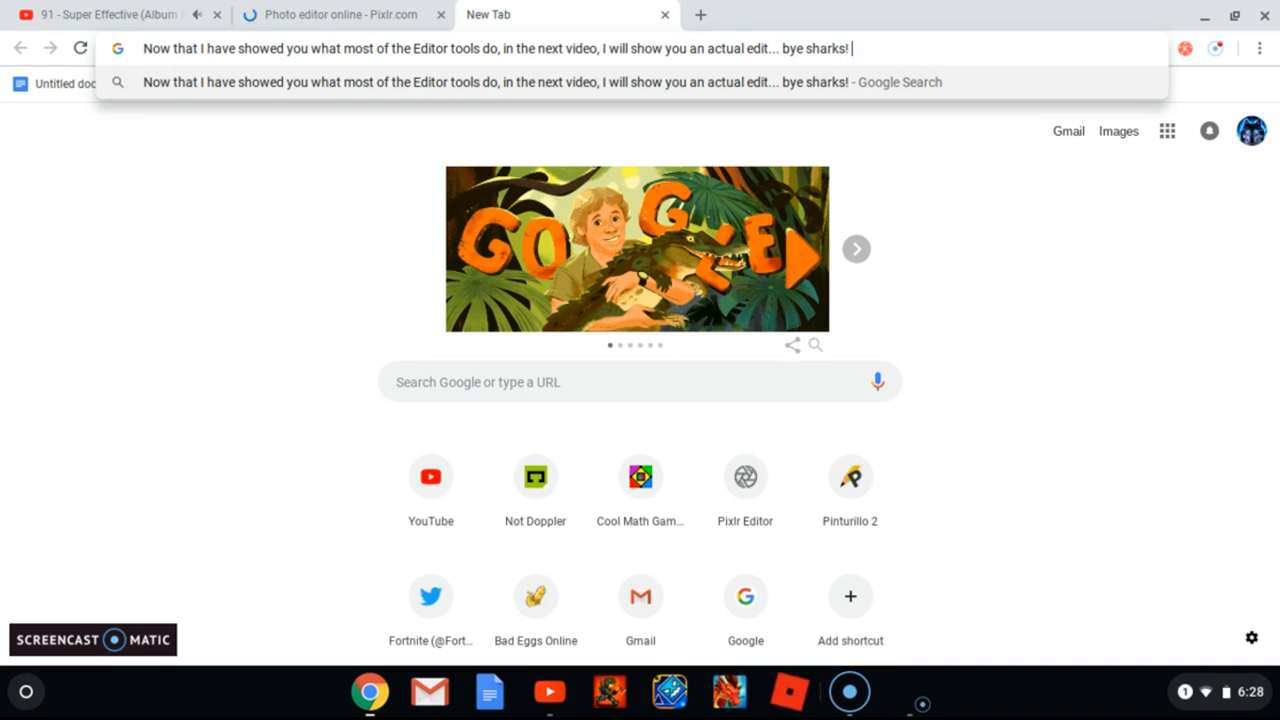
Step: Finish the message with "Bite the Like button, and eat the subscribe! Turn on the bell, bye!"
type("  Bite the Like button, and eat ")
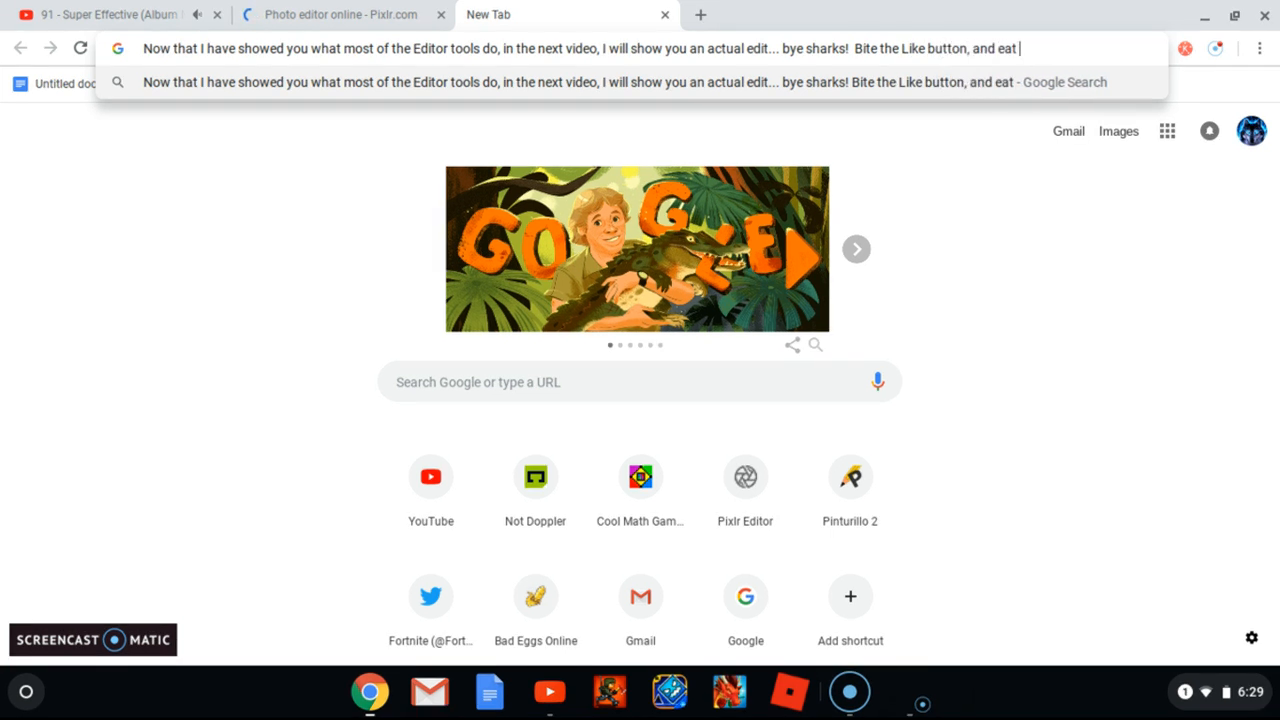
type("the subscribe")
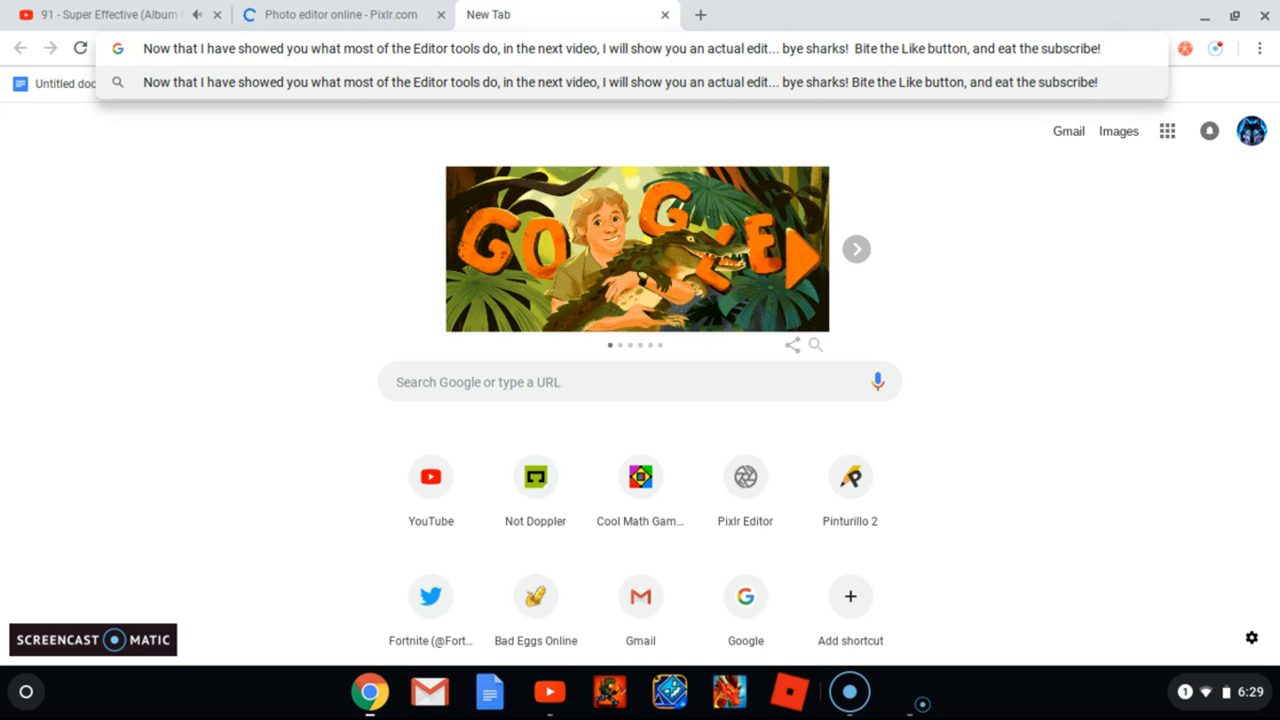
type("! Turn on the be;")
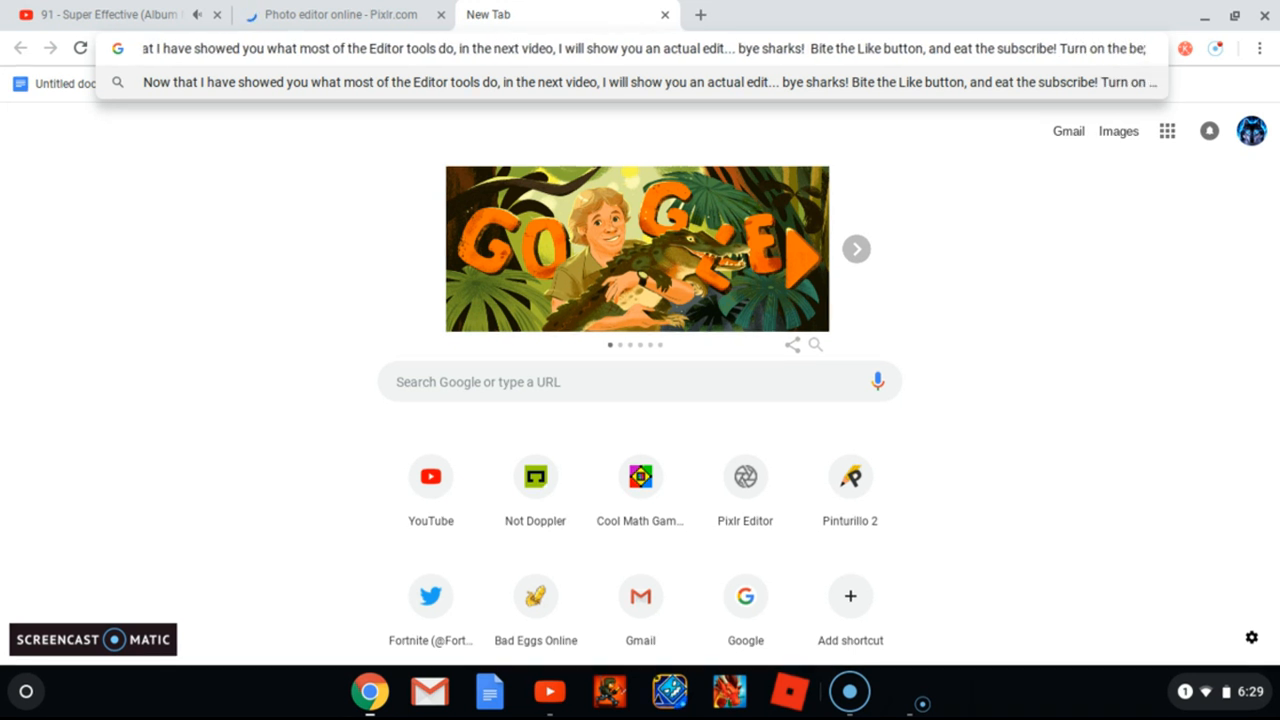
key("BackSpace")
type("ll")
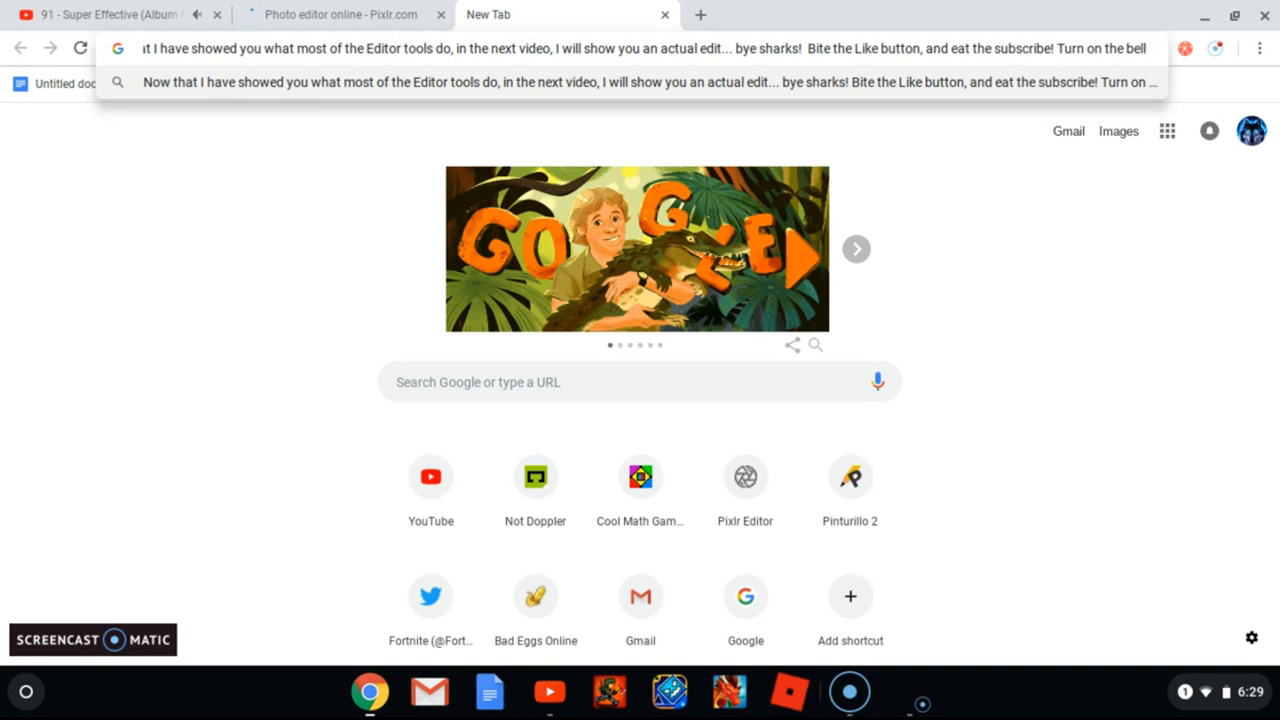
type(", bye!")
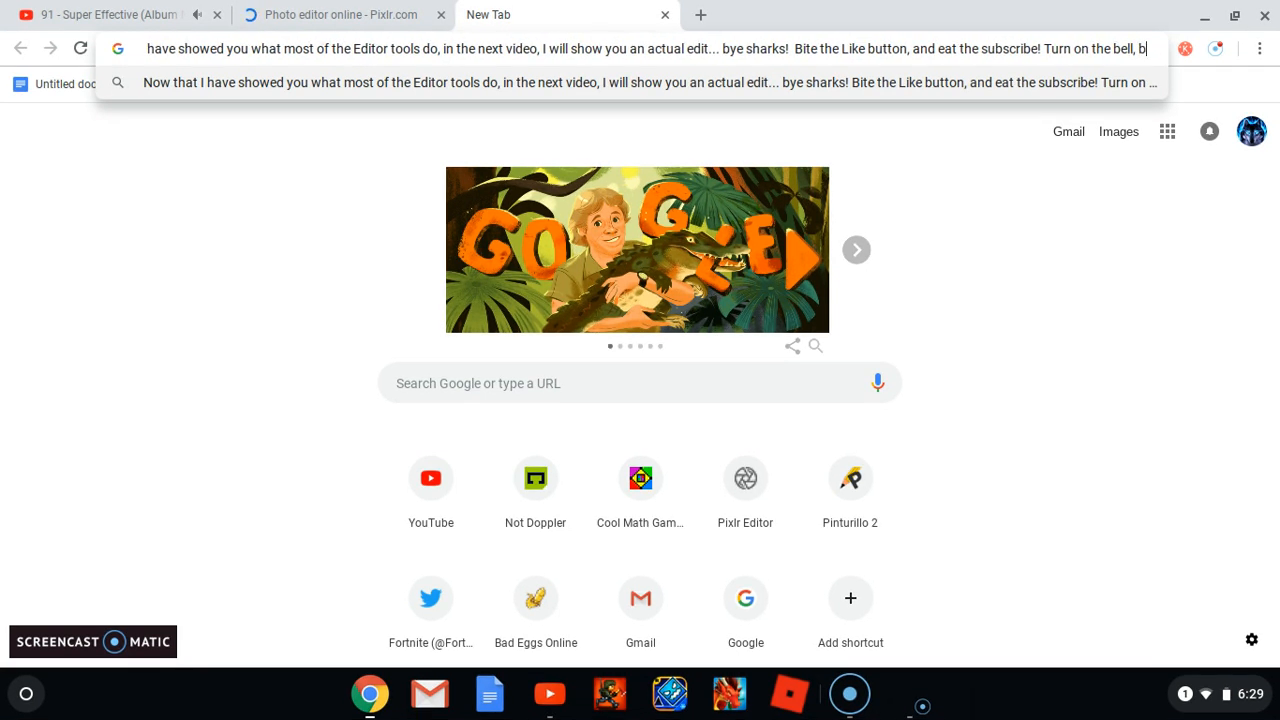